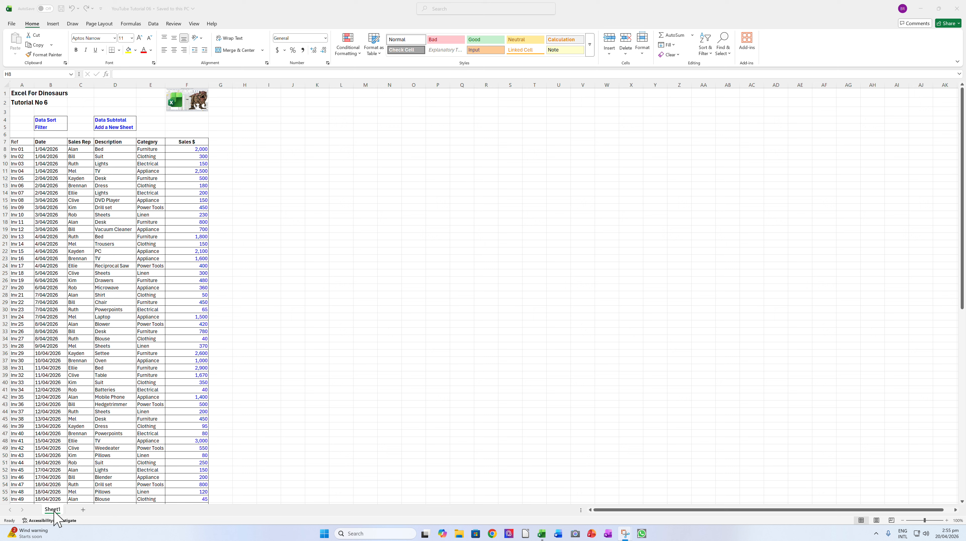
- Rename the worksheet as Original Data
{"action": "left_click", "coordinate": [54, 511]}
{"action": "double_click", "coordinate": [55, 510]}
{"action": "type", "text": "Sorted"}
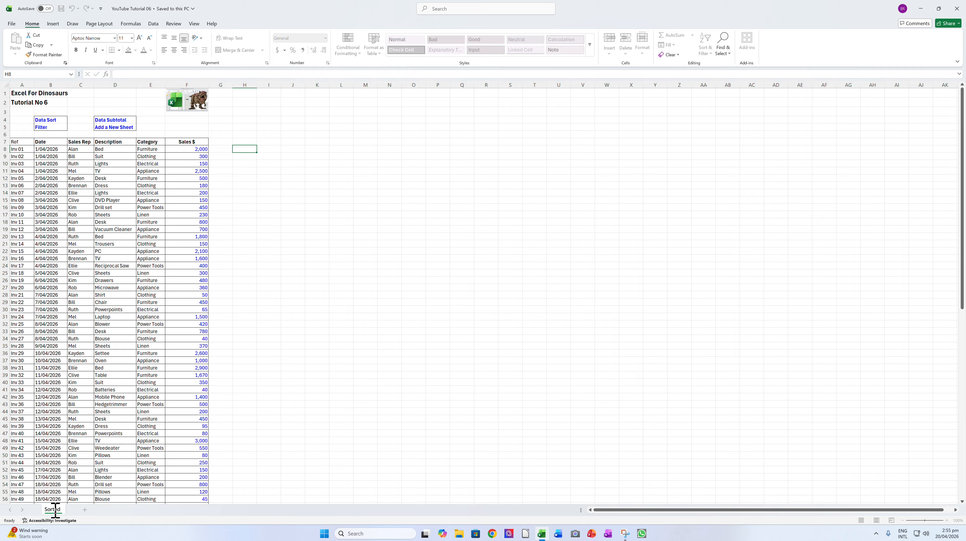
{"action": "key", "text": "BackSpace"}
{"action": "key", "text": "BackSpace"}
{"action": "key", "text": "BackSpace"}
{"action": "key", "text": "BackSpace"}
{"action": "key", "text": "BackSpace"}
{"action": "type", "text": "Original Data"}
{"action": "left_click", "coordinate": [301, 404]}
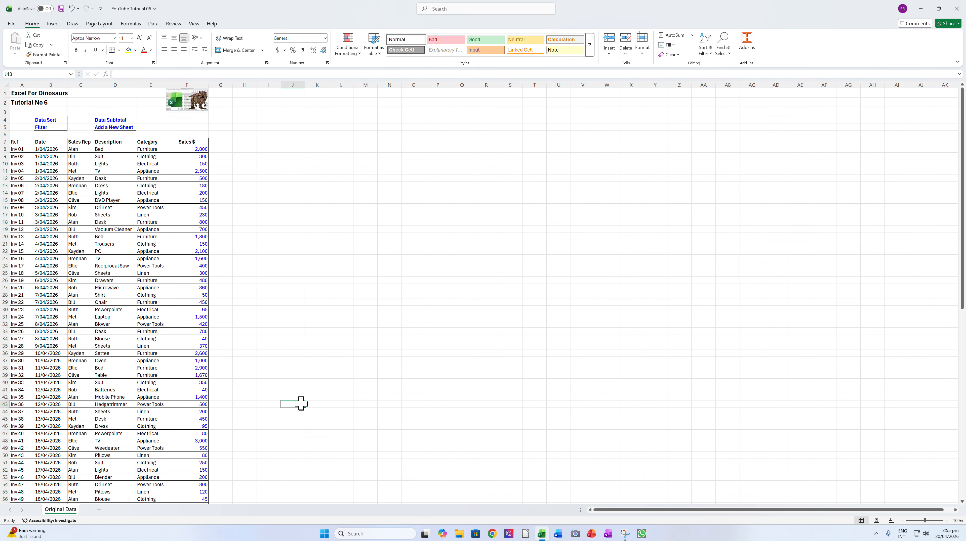
- Insert a new blank worksheet and place it after the Original Data sheet
{"action": "left_click", "coordinate": [99, 510]}
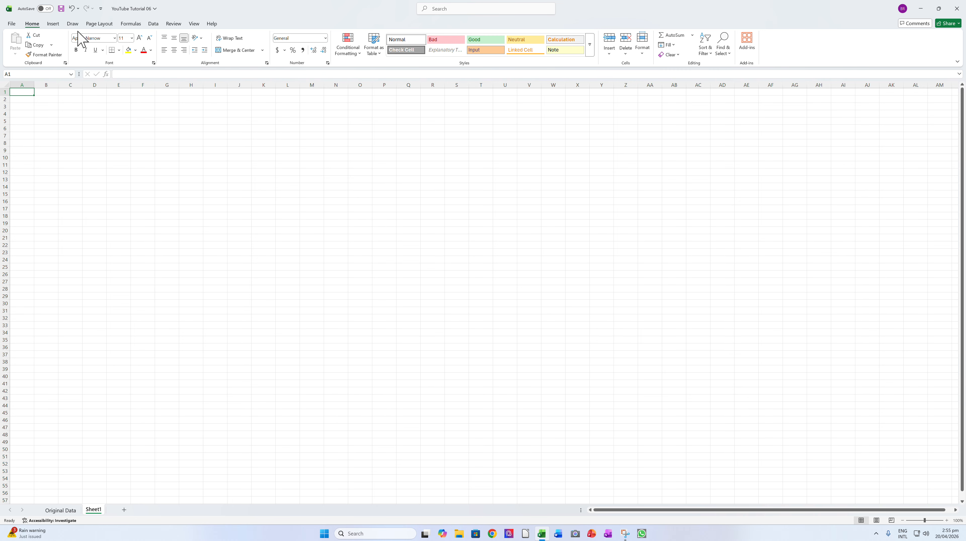
{"action": "left_click", "coordinate": [72, 8]}
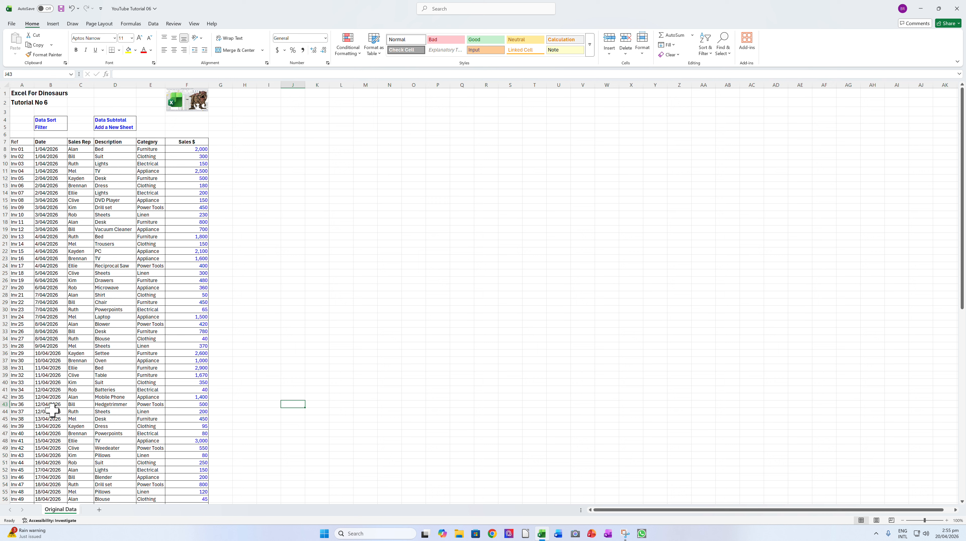
{"action": "right_click", "coordinate": [71, 511]}
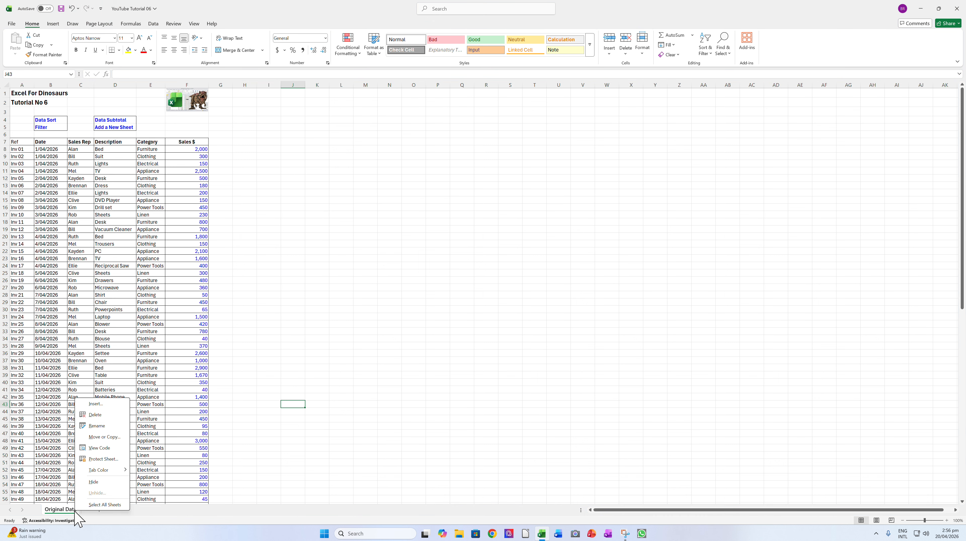
{"action": "left_click", "coordinate": [95, 404]}
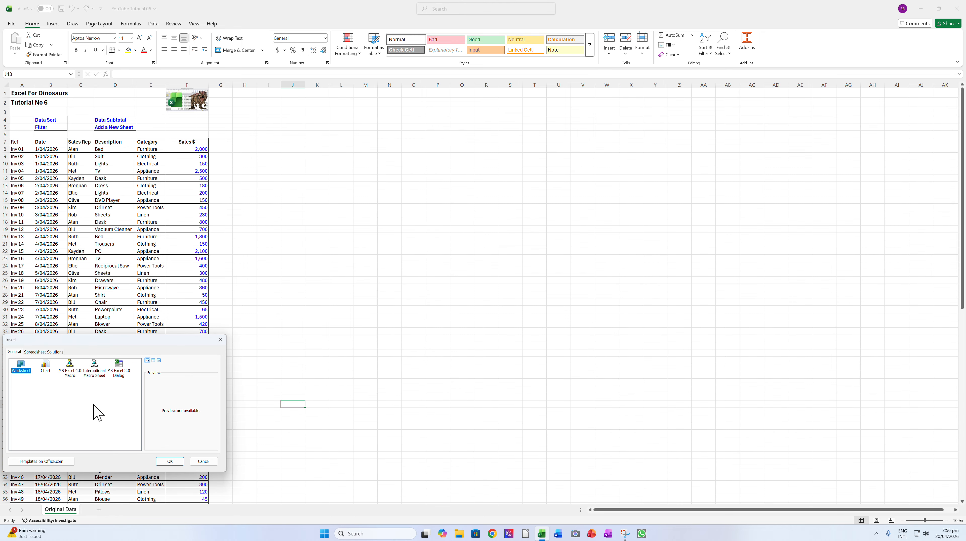
{"action": "left_click", "coordinate": [171, 461]}
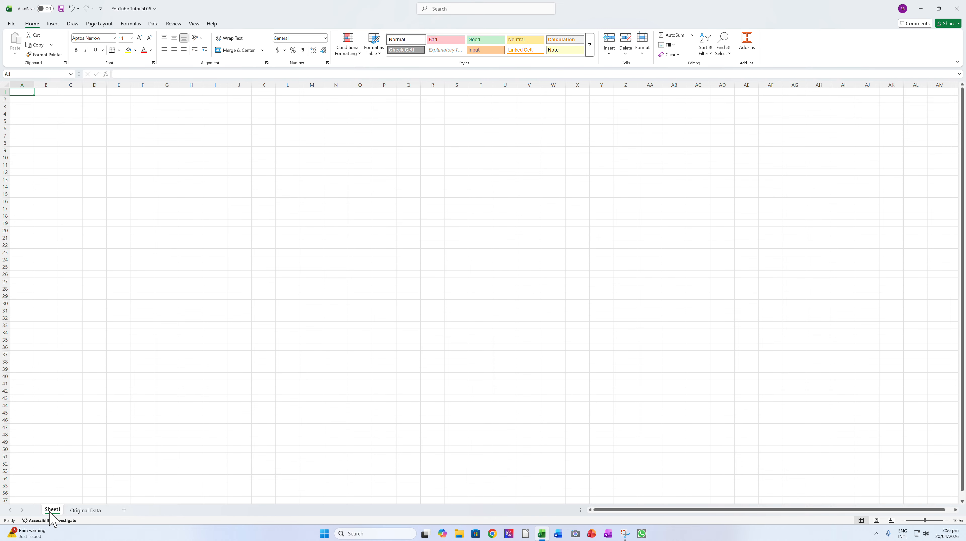
{"action": "left_click_drag", "start_coordinate": [49, 511], "coordinate": [50, 511]}
{"action": "left_click_drag", "start_coordinate": [50, 511], "coordinate": [115, 516]}
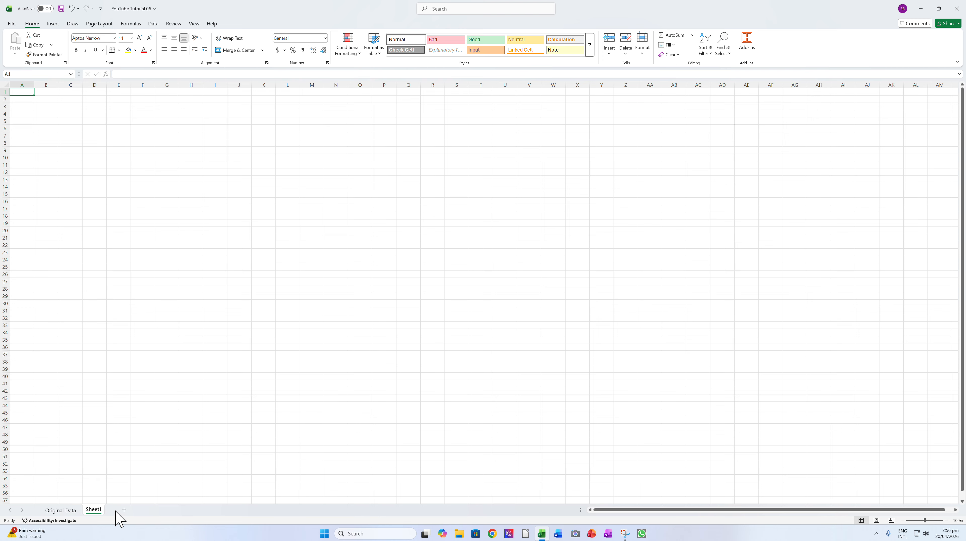
- Rename the new blank worksheet as Sorted Data
{"action": "right_click", "coordinate": [94, 511]}
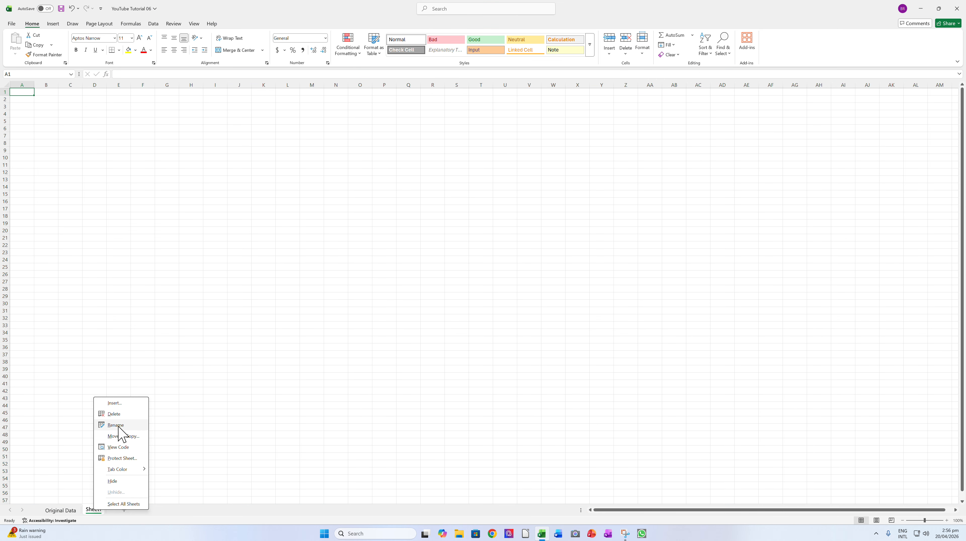
{"action": "left_click", "coordinate": [116, 425]}
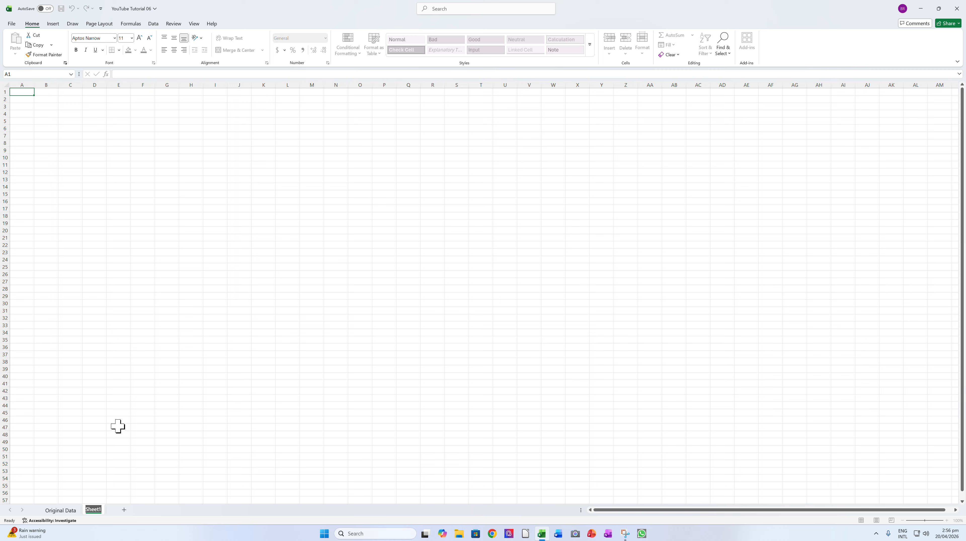
{"action": "type", "text": "Sorted Data"}
{"action": "left_click", "coordinate": [118, 426]}
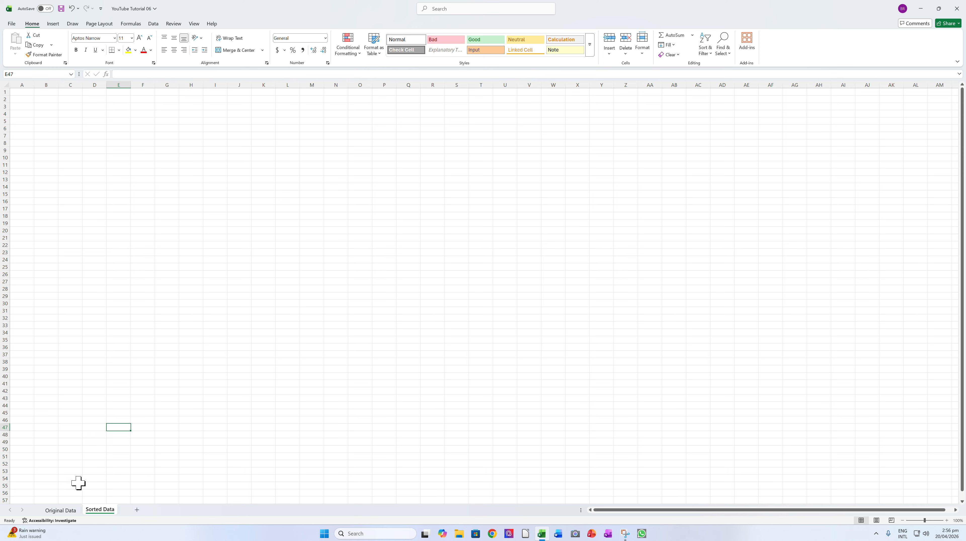
- Select the range A1:F98 on the Original Data sheet
{"action": "left_click", "coordinate": [63, 511]}
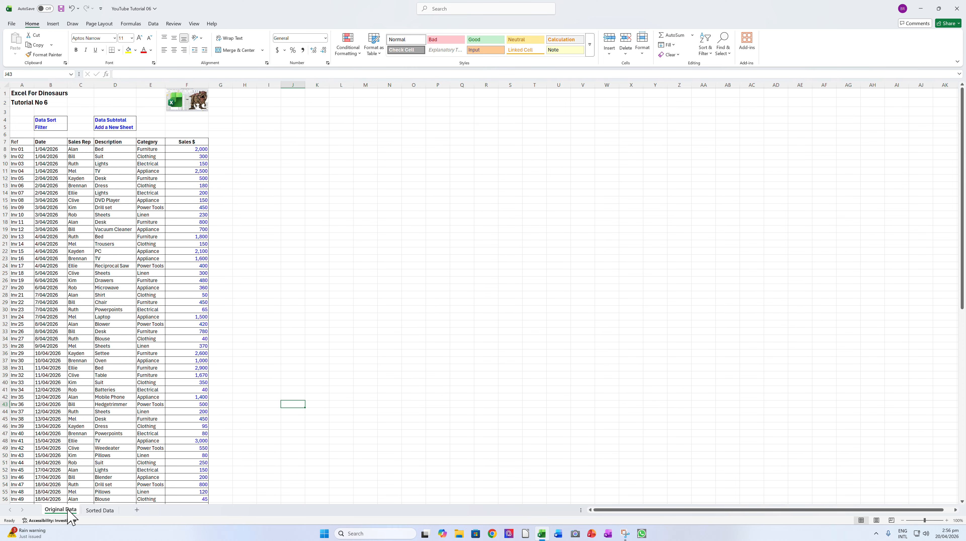
{"action": "left_click", "coordinate": [14, 92]}
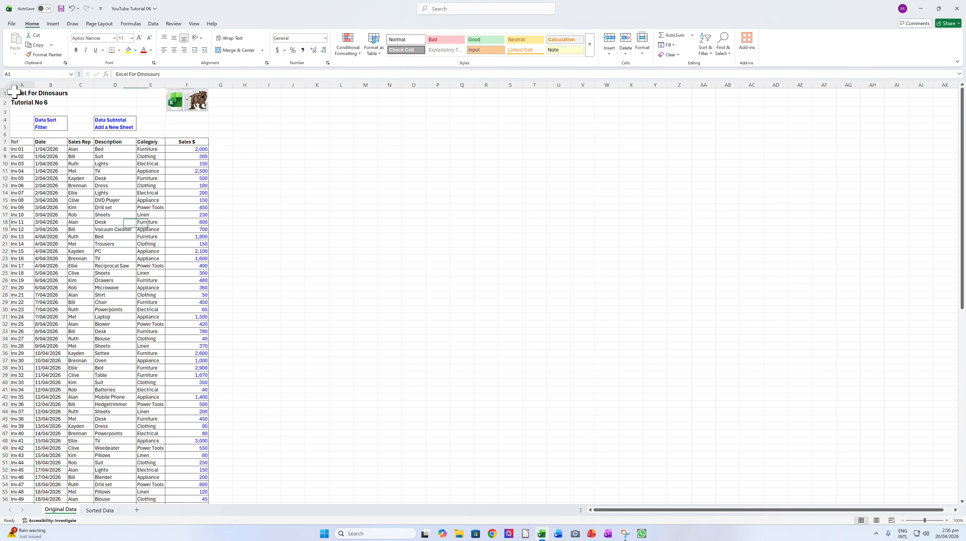
{"action": "left_click_drag", "start_coordinate": [15, 91], "coordinate": [173, 456]}
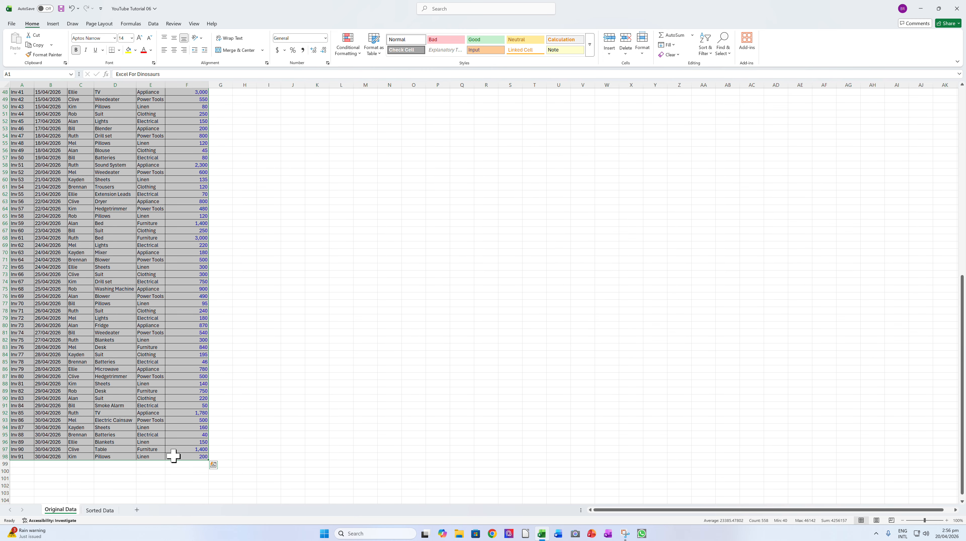
{"action": "scroll", "coordinate": [174, 456], "scroll_direction": "up", "scroll_amount": 16}
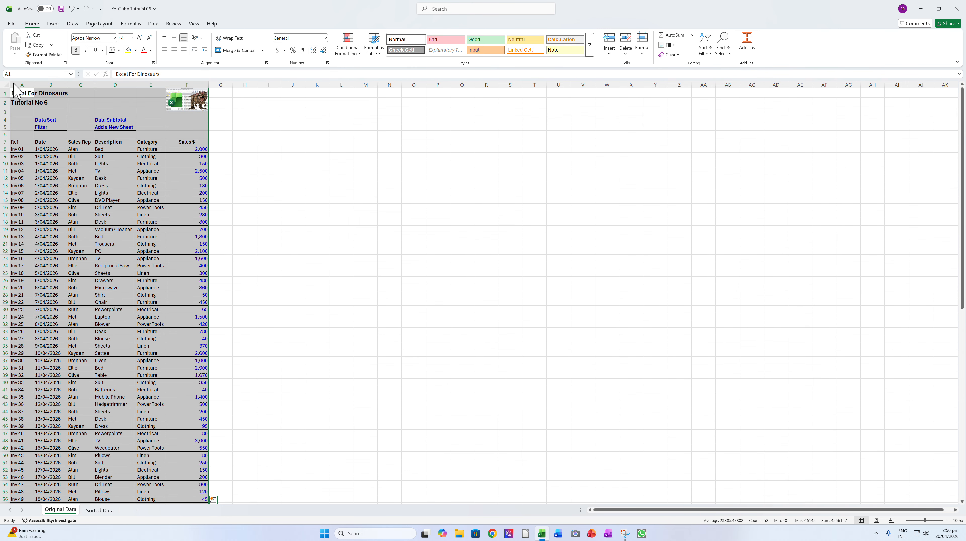
- Reselect the data on Original Data from cell A1 to the last row of entries and copy it
{"action": "left_click", "coordinate": [18, 92]}
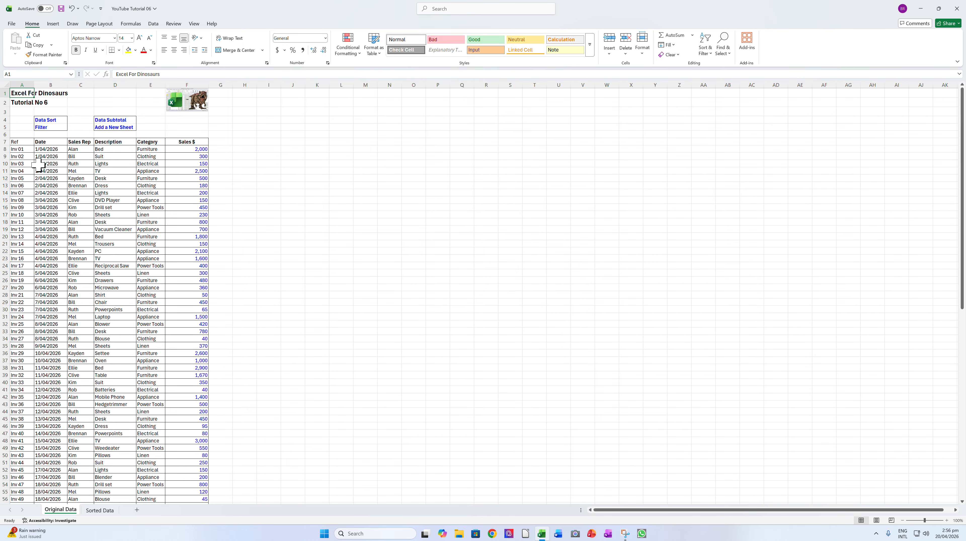
{"action": "key", "text": "ctrl+shift+End"}
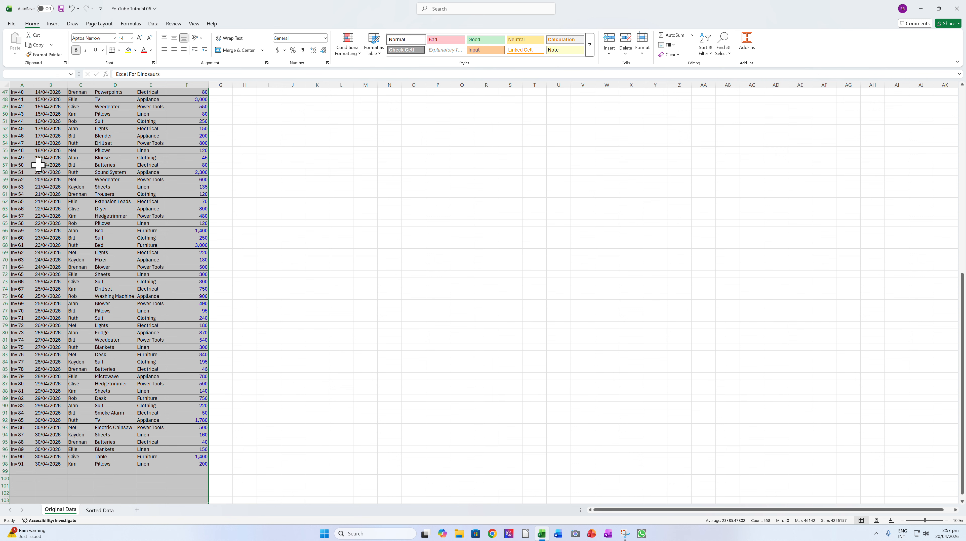
{"action": "key", "text": "ctrl+shift+Up"}
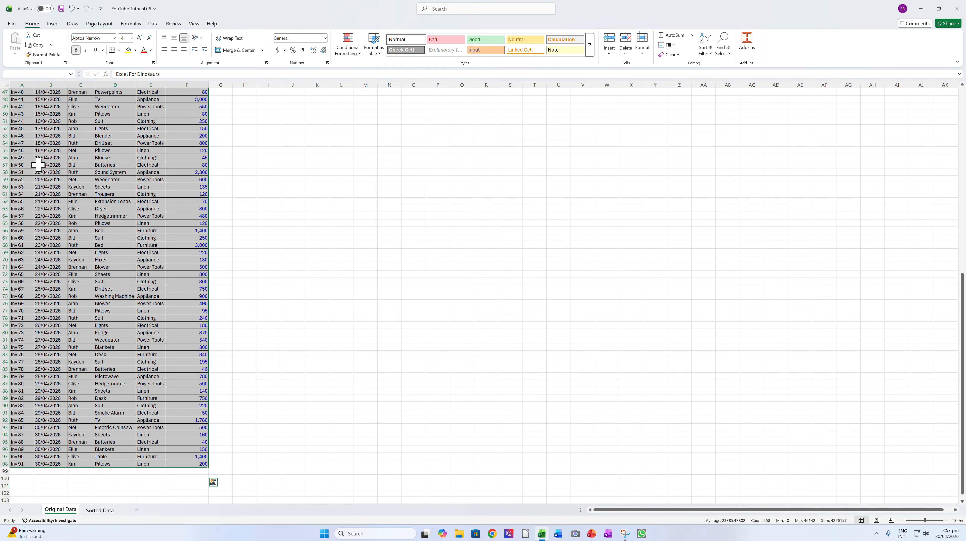
{"action": "scroll", "coordinate": [38, 165], "scroll_direction": "up", "scroll_amount": 1}
{"action": "scroll", "coordinate": [38, 165], "scroll_direction": "up", "scroll_amount": 15}
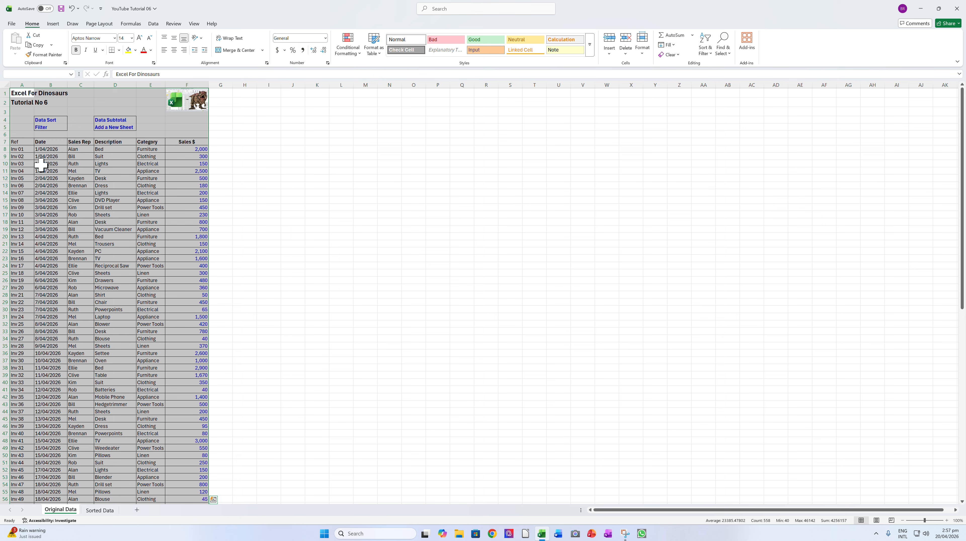
{"action": "right_click", "coordinate": [87, 170]}
{"action": "left_click", "coordinate": [106, 198]}
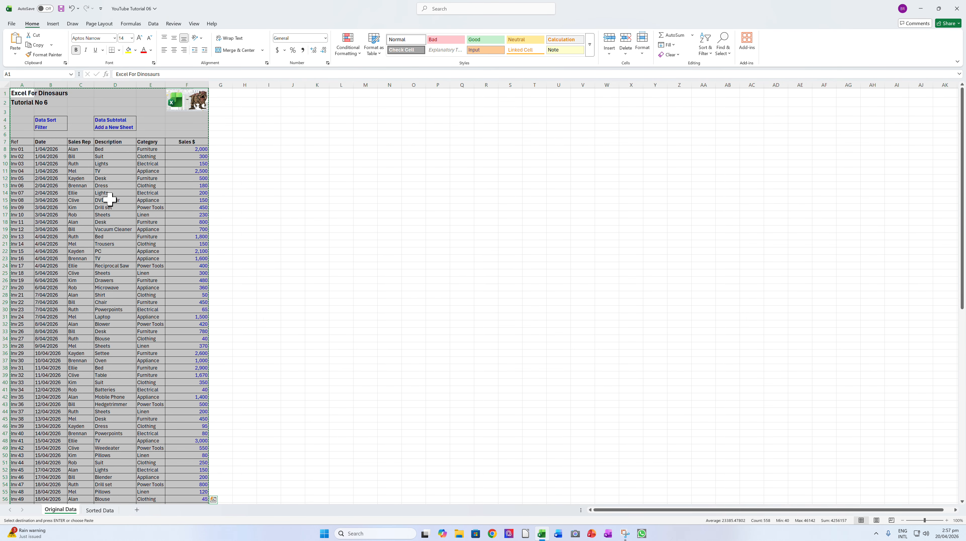
- Paste the copied range into the Sorted Data sheet starting at cell A1 and review the pasted rows
{"action": "left_click", "coordinate": [100, 510]}
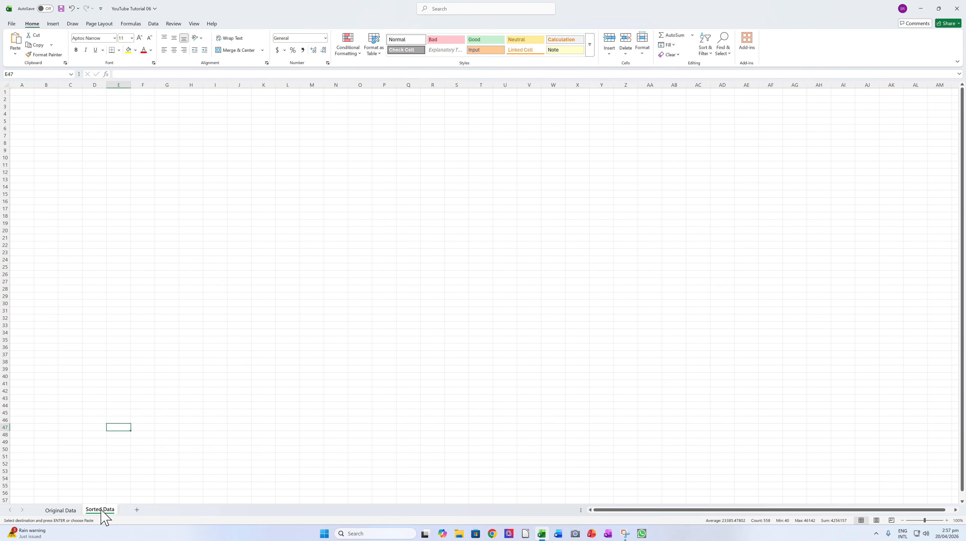
{"action": "left_click", "coordinate": [19, 93]}
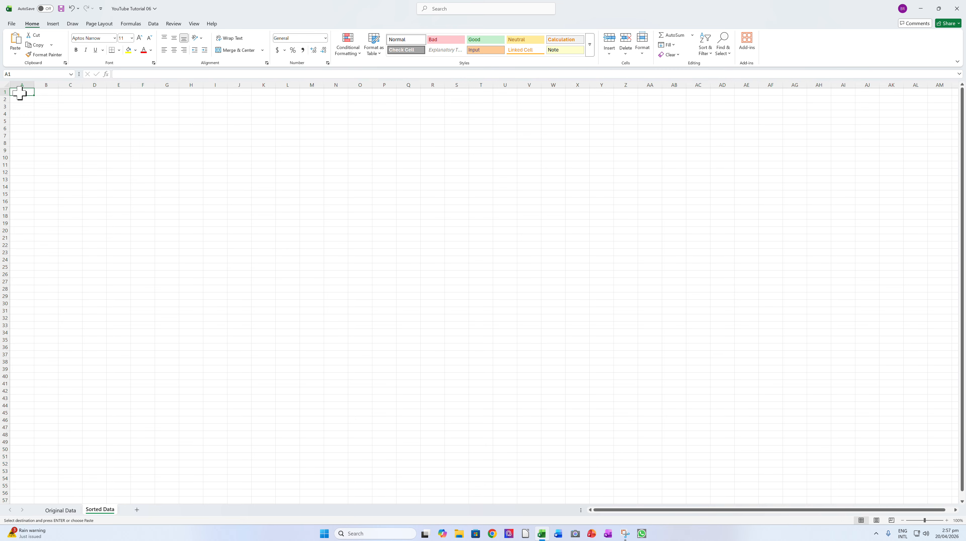
{"action": "right_click", "coordinate": [20, 93]}
{"action": "left_click", "coordinate": [38, 144]}
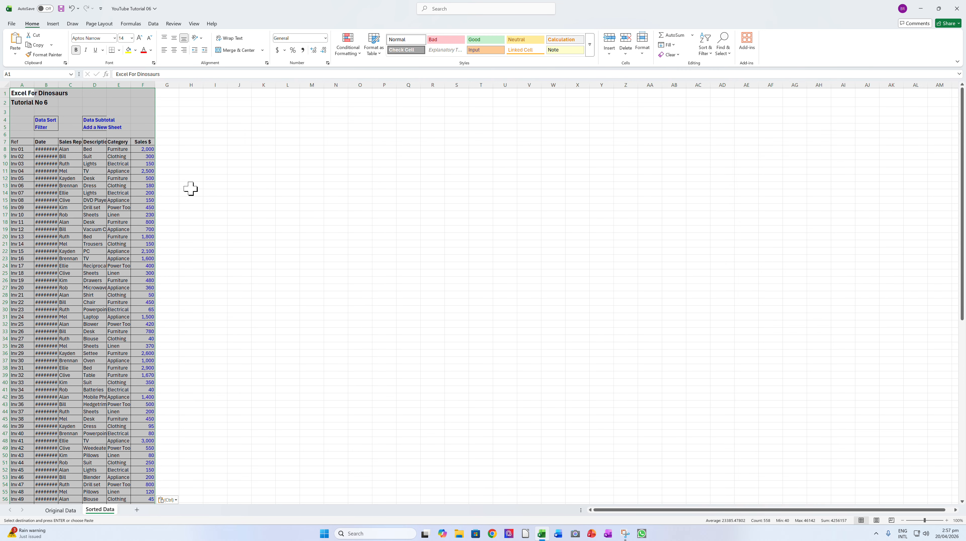
{"action": "scroll", "coordinate": [149, 248], "scroll_direction": "down", "scroll_amount": 12}
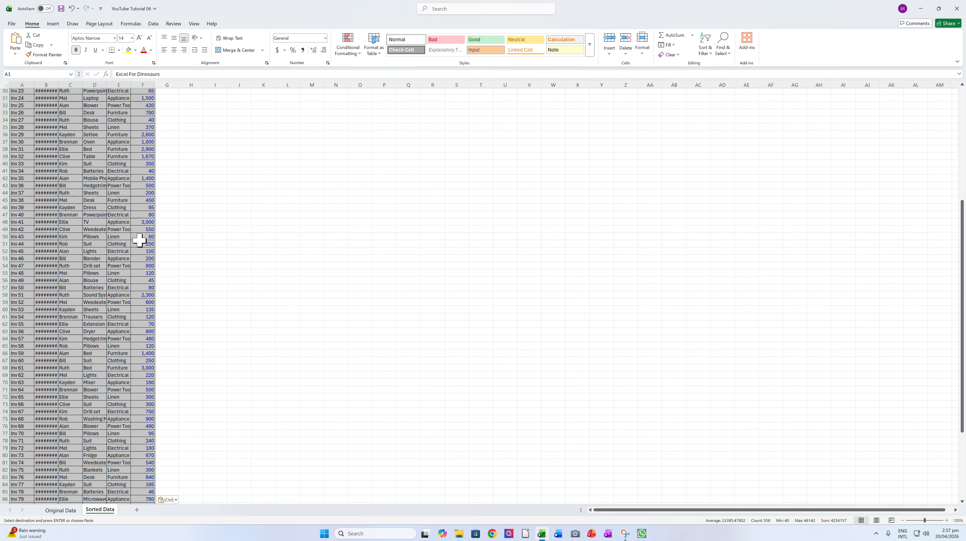
{"action": "scroll", "coordinate": [140, 240], "scroll_direction": "up", "scroll_amount": 12}
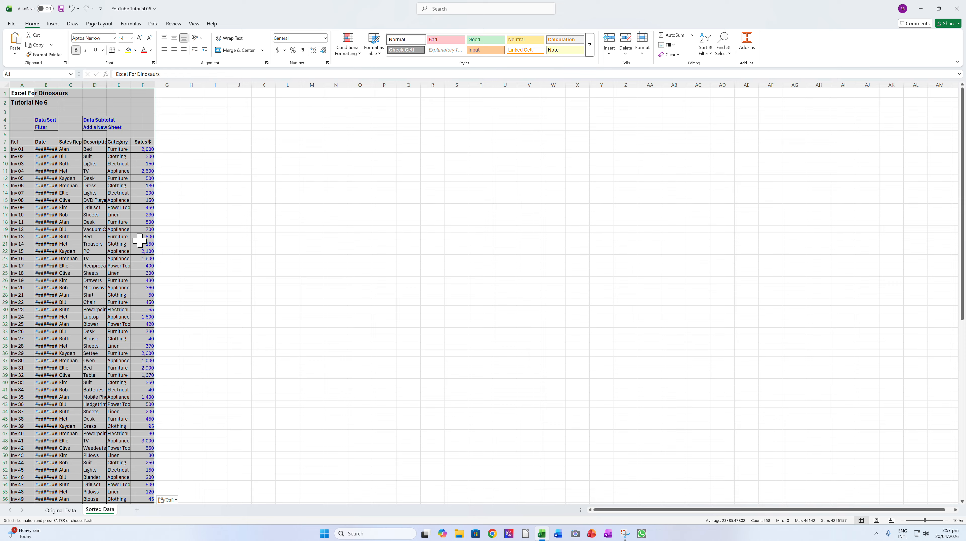
- Undo the paste and the renaming of the new sheet, keeping the blank sheet after Original Data
{"action": "left_click", "coordinate": [72, 8]}
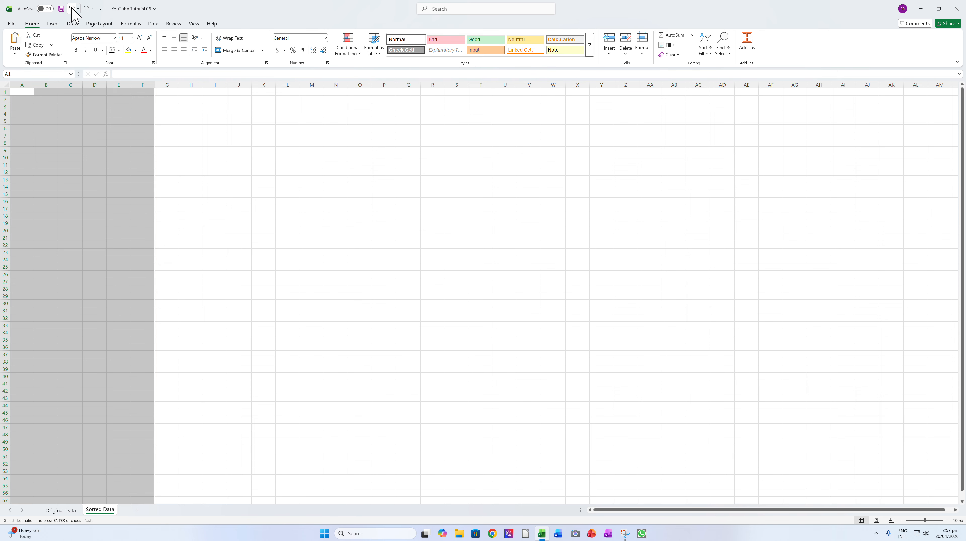
{"action": "left_click", "coordinate": [72, 8]}
{"action": "left_click_drag", "start_coordinate": [93, 509], "coordinate": [43, 498]}
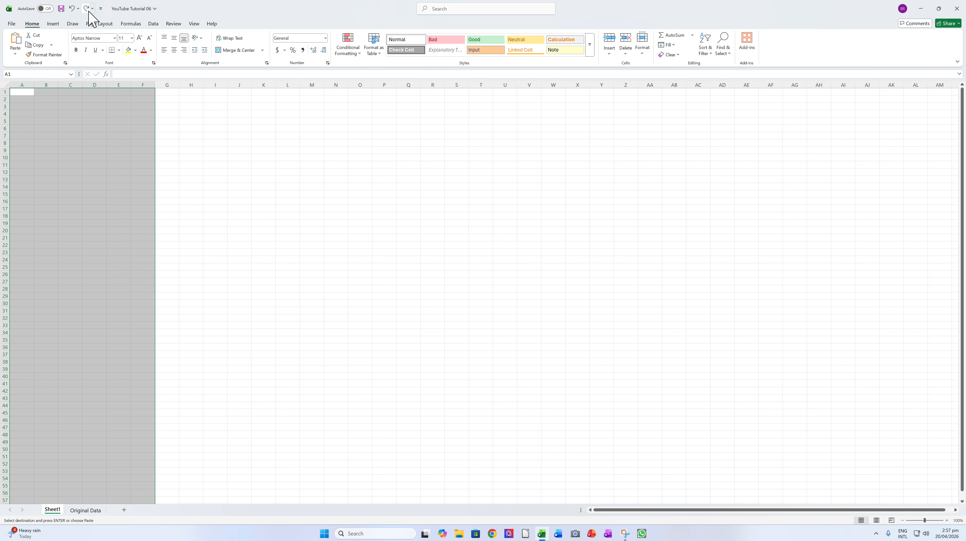
{"action": "left_click", "coordinate": [72, 9]}
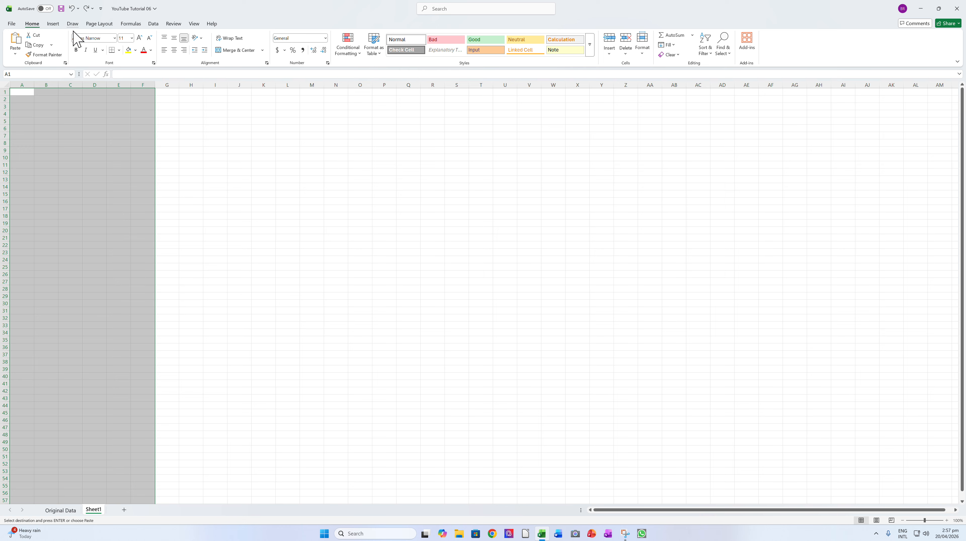
- Cancel the pending range copy on the Original Data sheet and copy all cells of the sheet instead
{"action": "left_click", "coordinate": [60, 510]}
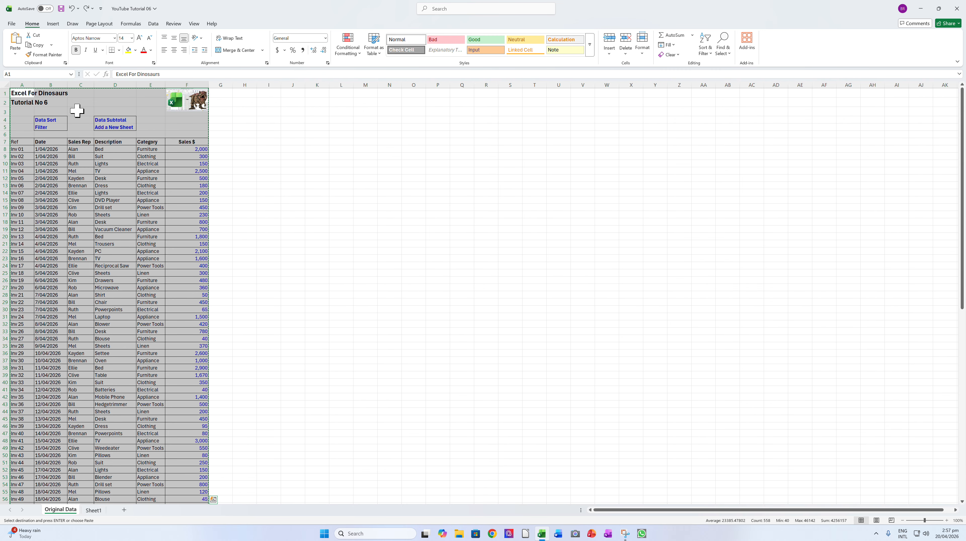
{"action": "left_click", "coordinate": [119, 102]}
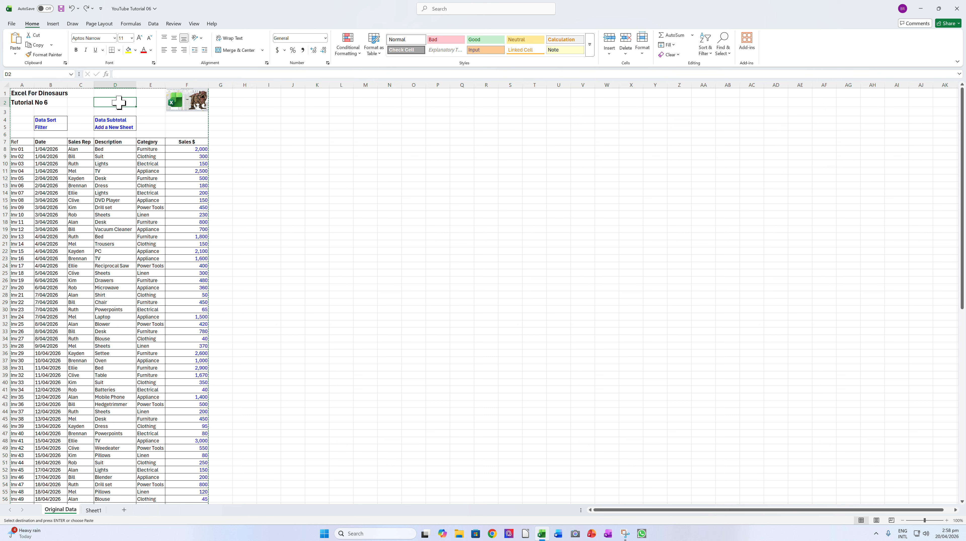
{"action": "key", "text": "Escape"}
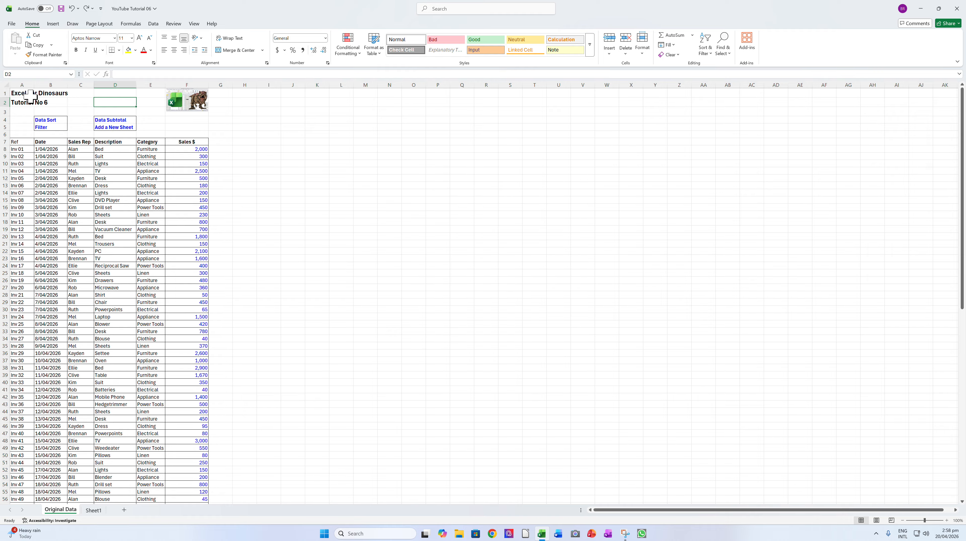
{"action": "left_click", "coordinate": [6, 83]}
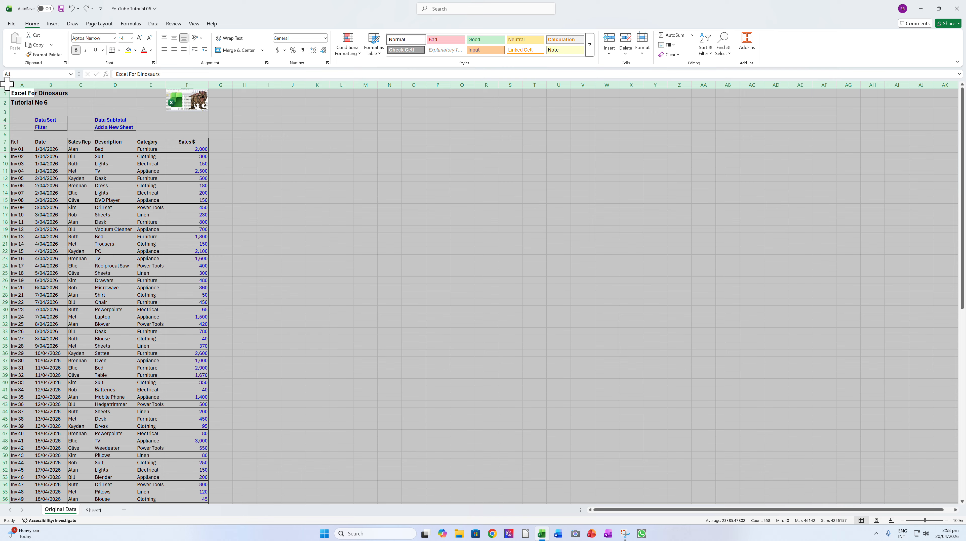
{"action": "right_click", "coordinate": [260, 147]}
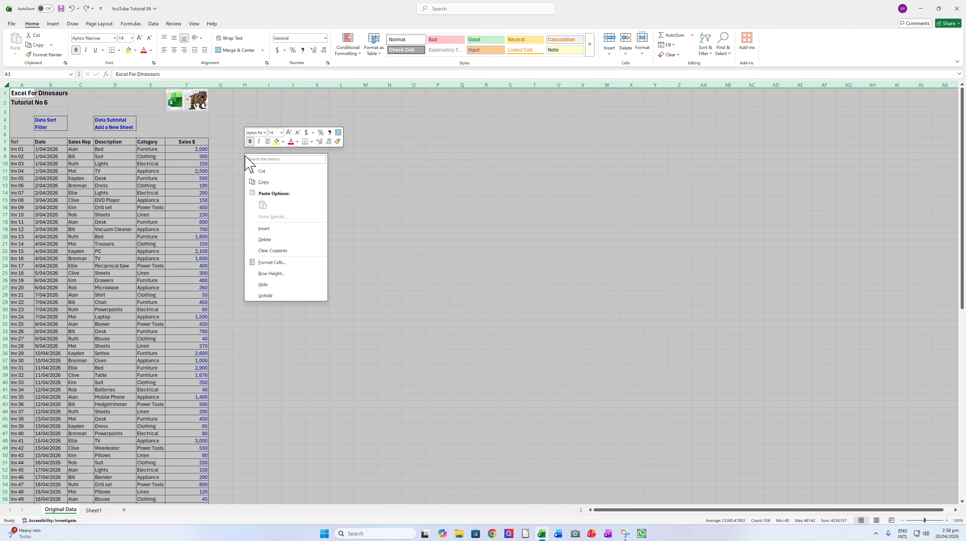
{"action": "left_click", "coordinate": [263, 183]}
- Paste the copied cells into Sheet1 starting at cell A1
{"action": "left_click", "coordinate": [94, 511]}
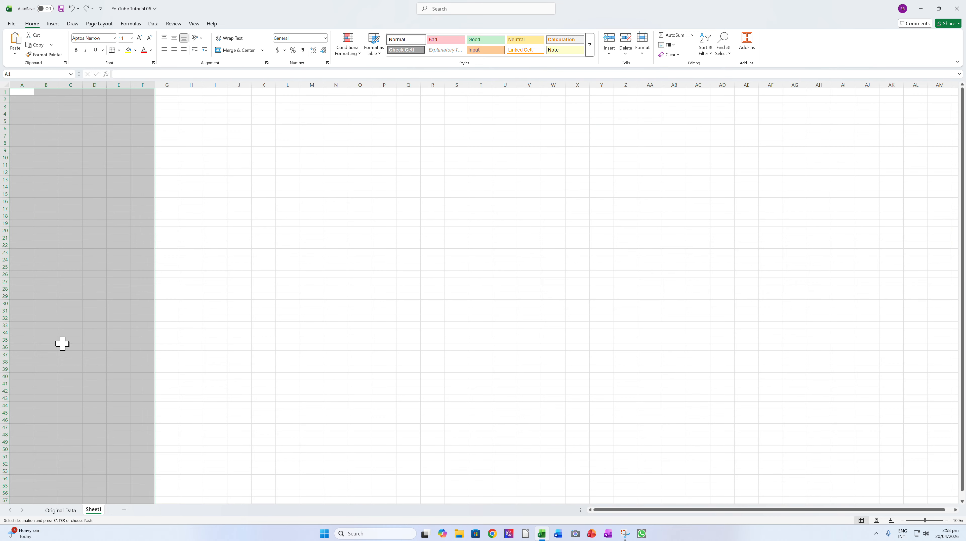
{"action": "left_click", "coordinate": [25, 91]}
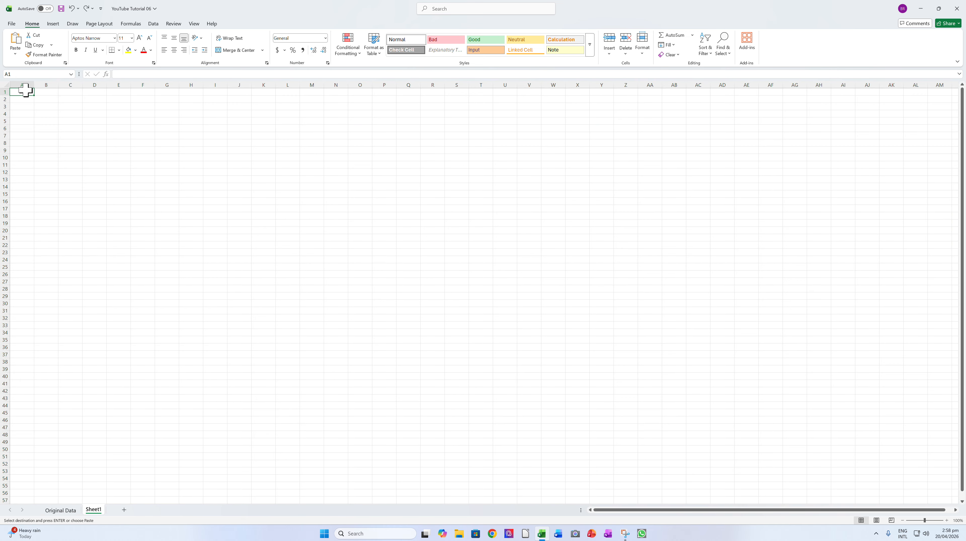
{"action": "right_click", "coordinate": [26, 91]}
{"action": "left_click", "coordinate": [41, 138]}
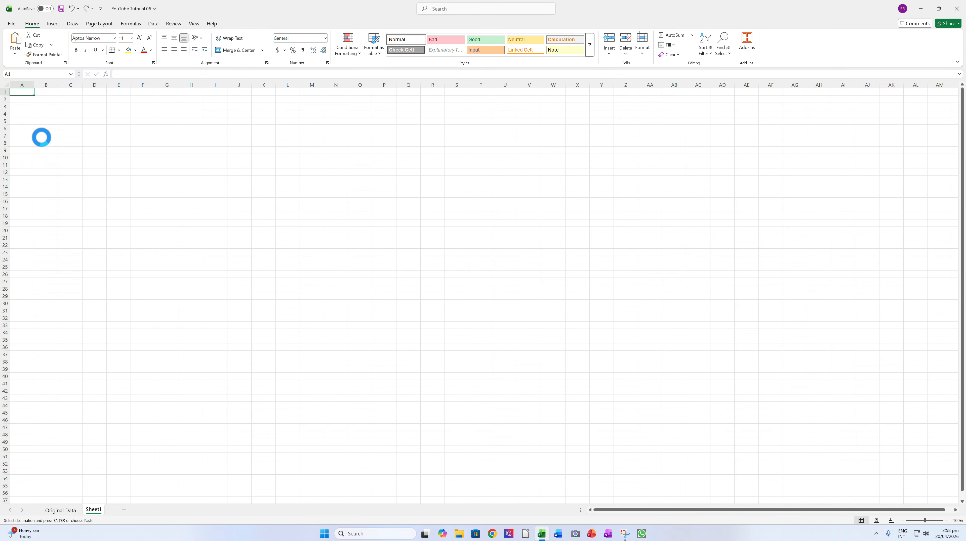
{"action": "left_click", "coordinate": [244, 150]}
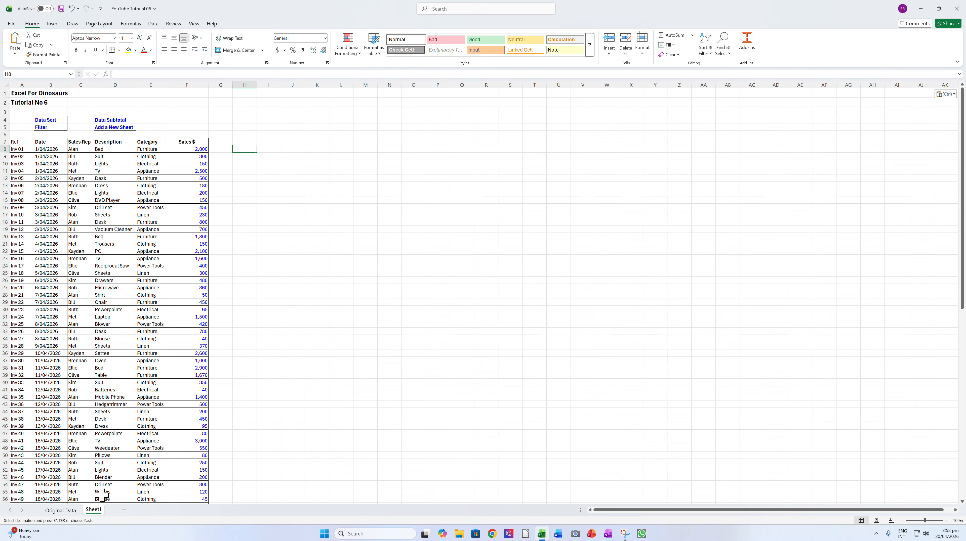
- Rename Sheet1 as Sorted Data and save the workbook
{"action": "right_click", "coordinate": [95, 513]}
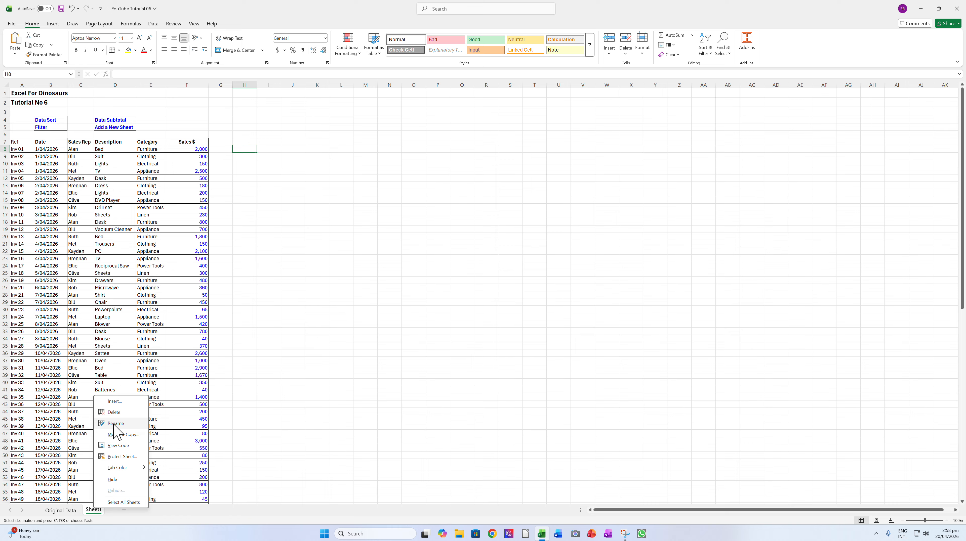
{"action": "left_click", "coordinate": [74, 522]}
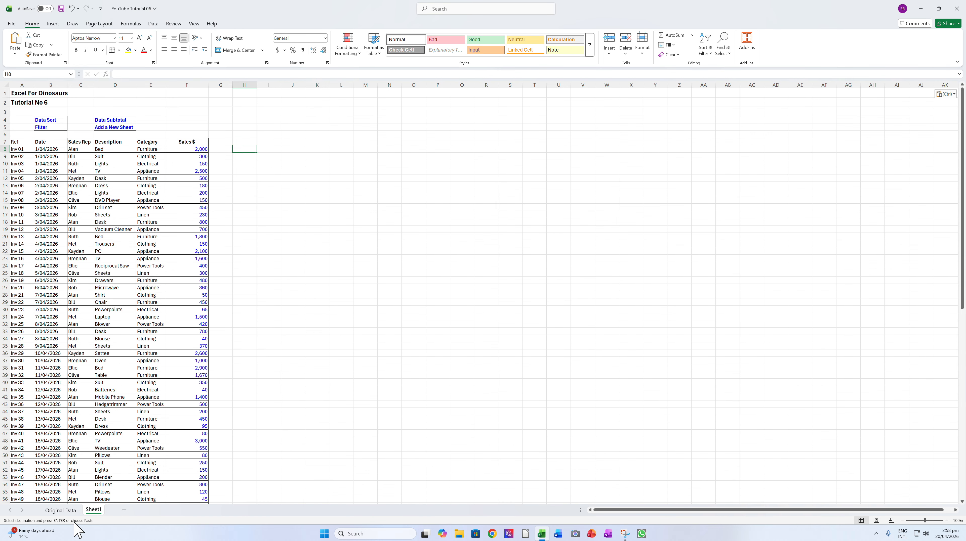
{"action": "right_click", "coordinate": [92, 509]}
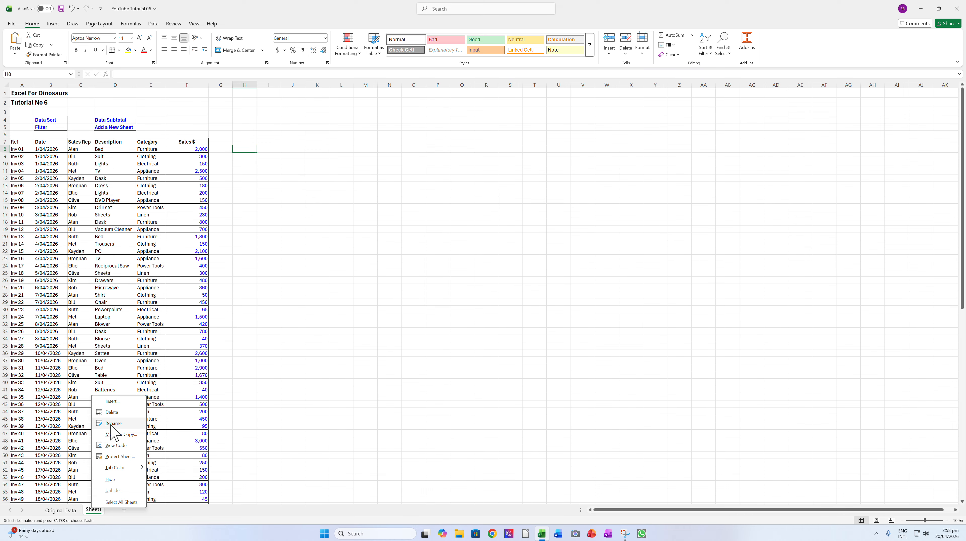
{"action": "left_click", "coordinate": [109, 426]}
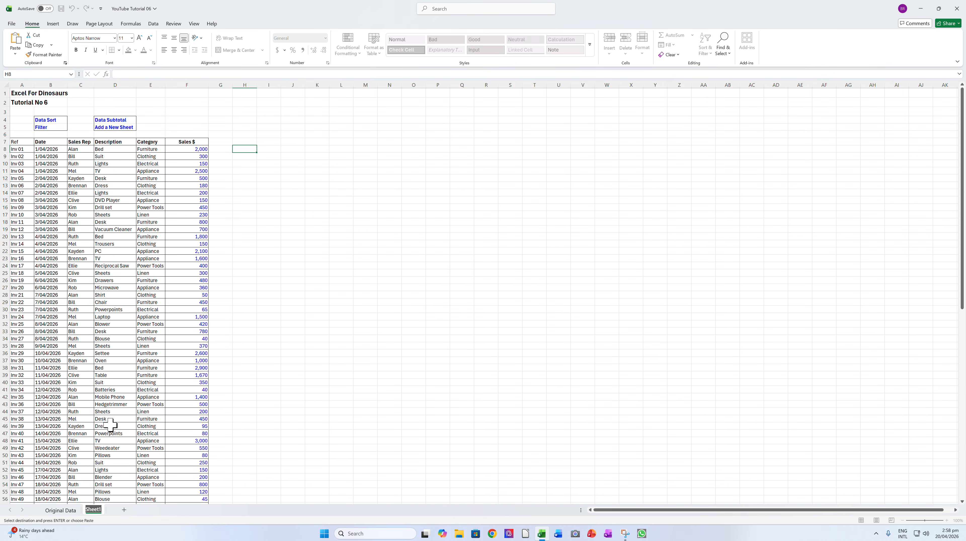
{"action": "type", "text": "Sorted"}
{"action": "key", "text": "Return"}
{"action": "type", "text": "Data"}
{"action": "left_click", "coordinate": [243, 353]}
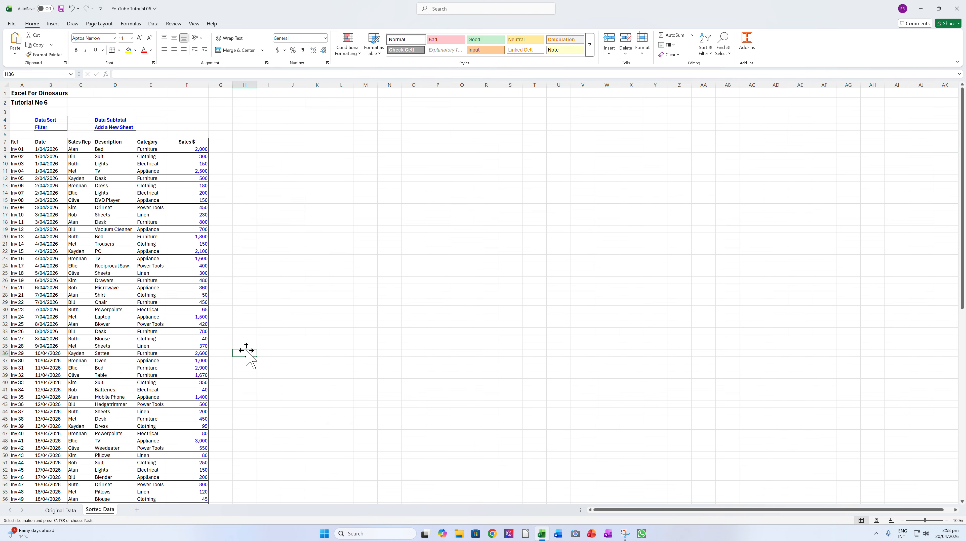
{"action": "left_click", "coordinate": [61, 8]}
- Select the sales table on Sorted Data from the Ref heading in A7 through column F of the last entry
{"action": "left_click", "coordinate": [13, 140]}
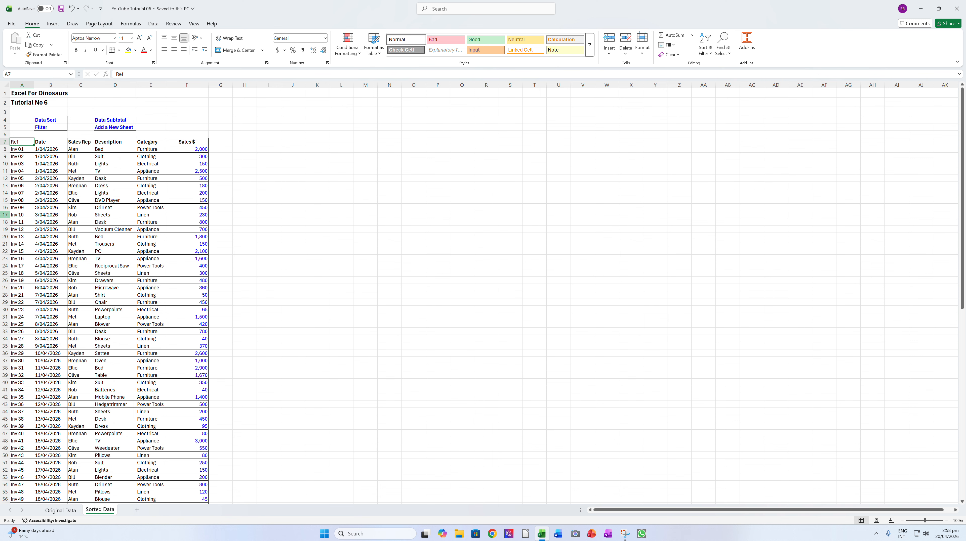
{"action": "key", "text": "ctrl+shift+Right"}
{"action": "key", "text": "ctrl+shift+Down"}
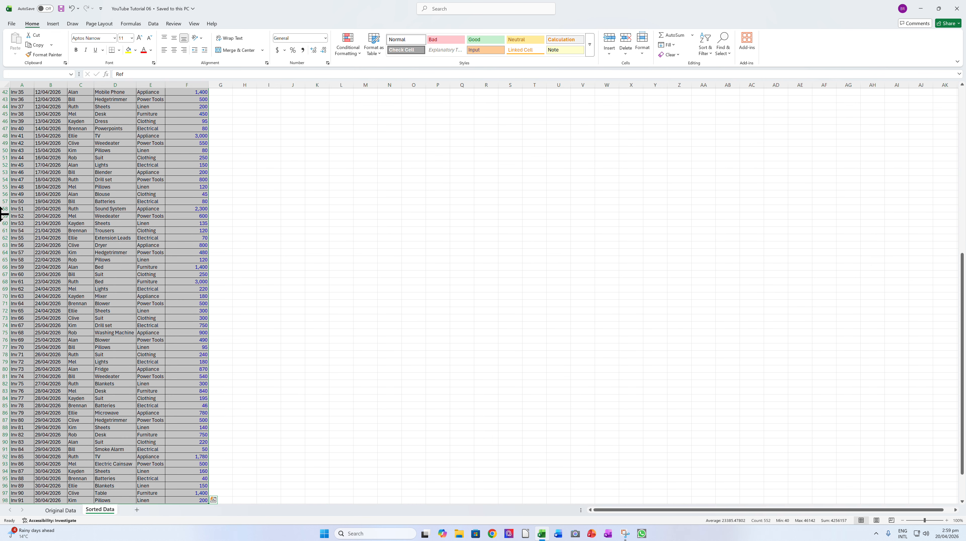
{"action": "scroll", "coordinate": [3, 214], "scroll_direction": "up", "scroll_amount": 1}
{"action": "scroll", "coordinate": [3, 214], "scroll_direction": "up", "scroll_amount": 13}
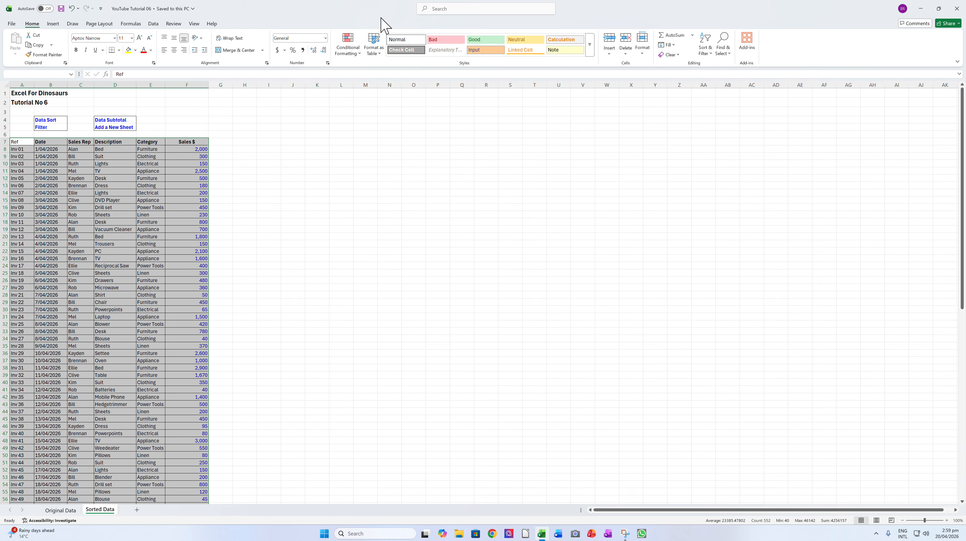
- Start a custom sort of the selected table with Category, A to Z, as the first sort level
{"action": "left_click", "coordinate": [705, 55]}
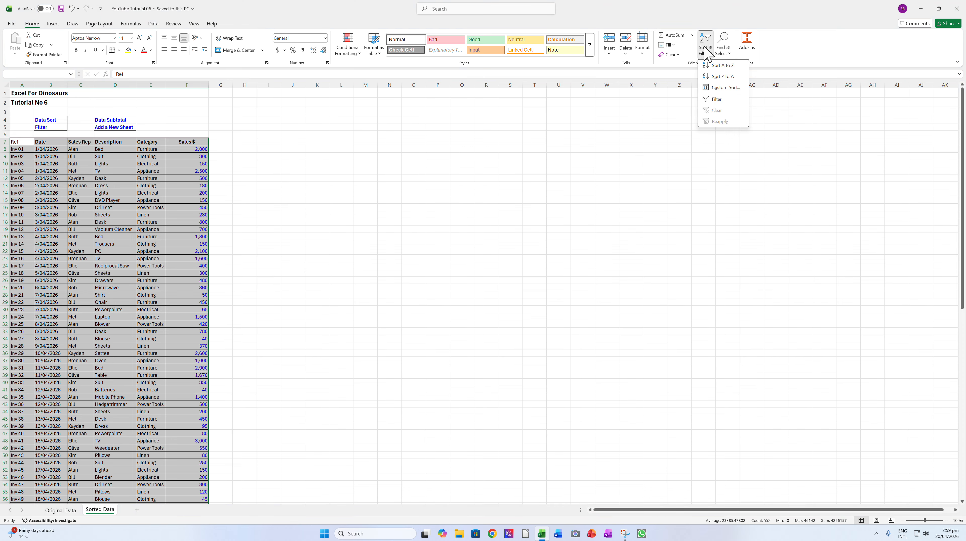
{"action": "left_click", "coordinate": [724, 88]}
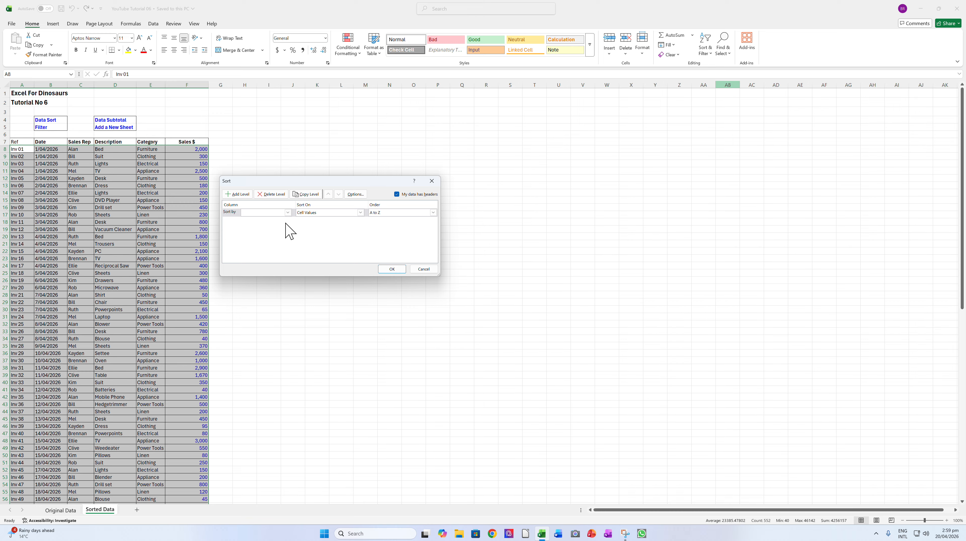
{"action": "left_click", "coordinate": [287, 213]}
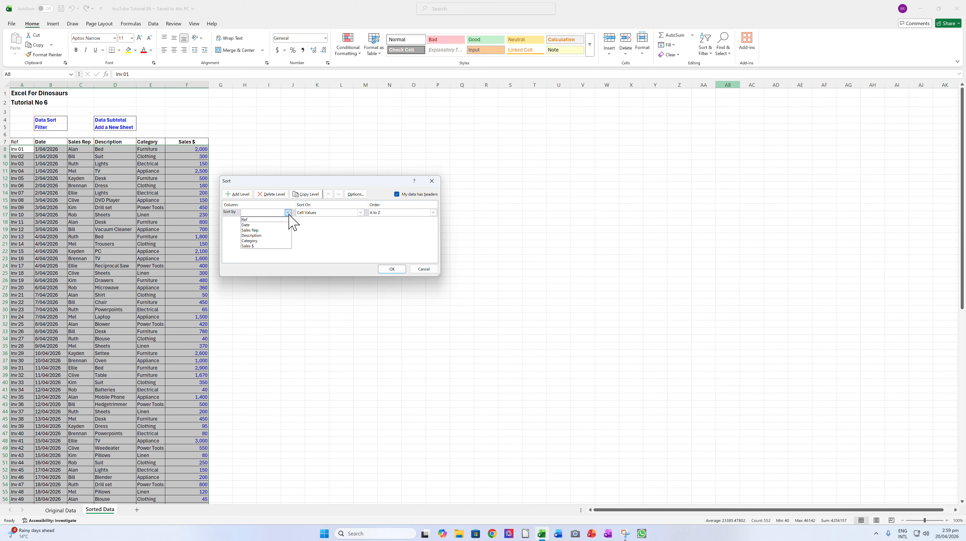
{"action": "left_click", "coordinate": [273, 241]}
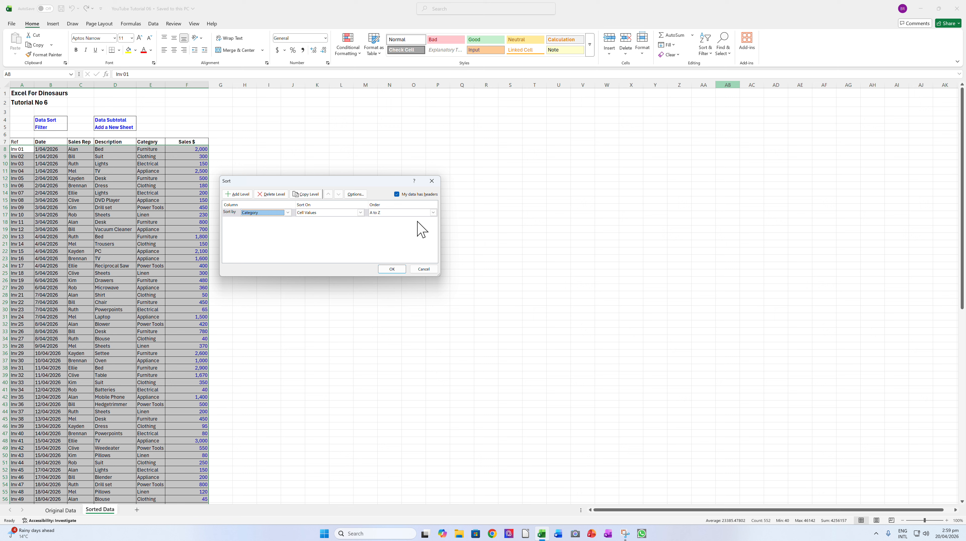
- Add a second sort level by Sales $ from Largest to Smallest, apply the sort and review the sorted rows
{"action": "left_click", "coordinate": [238, 195]}
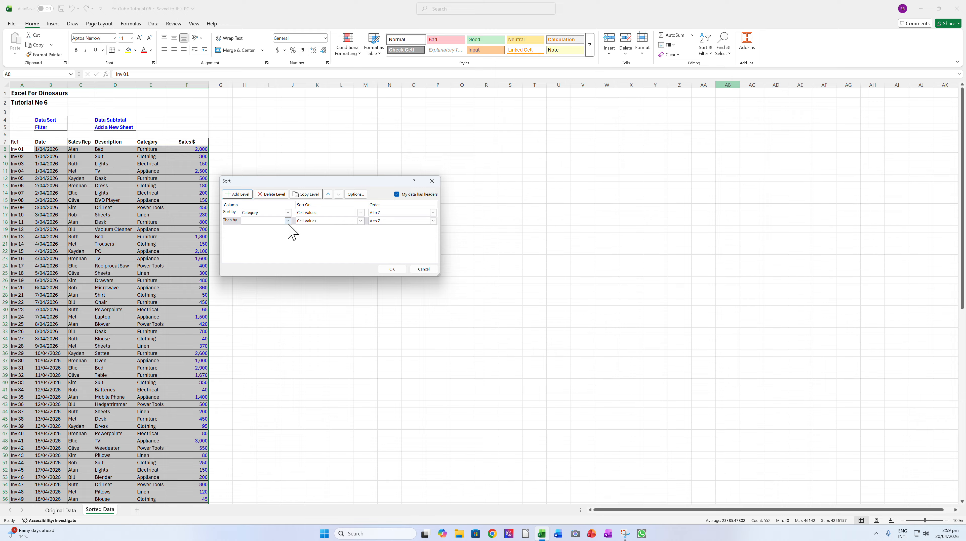
{"action": "left_click", "coordinate": [288, 221]}
{"action": "left_click", "coordinate": [280, 257]}
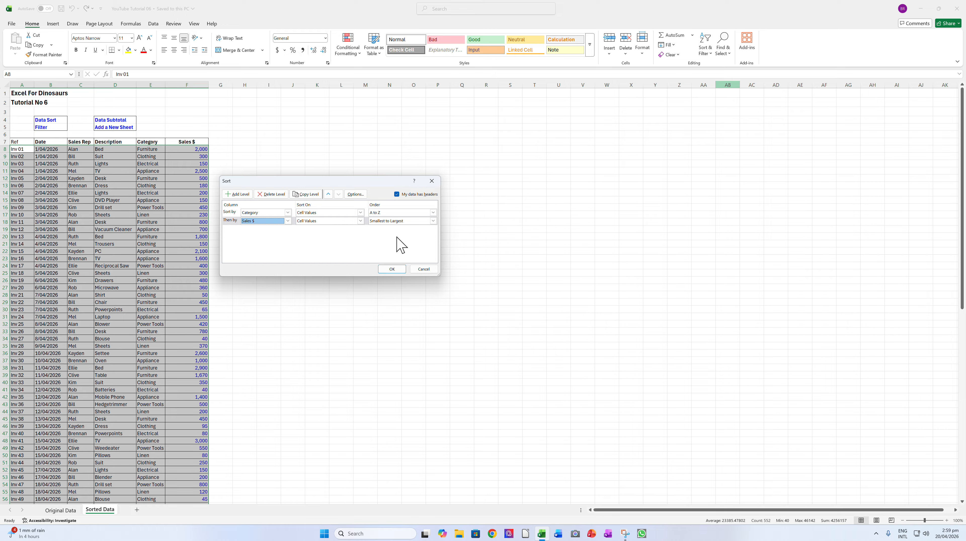
{"action": "left_click", "coordinate": [433, 221]}
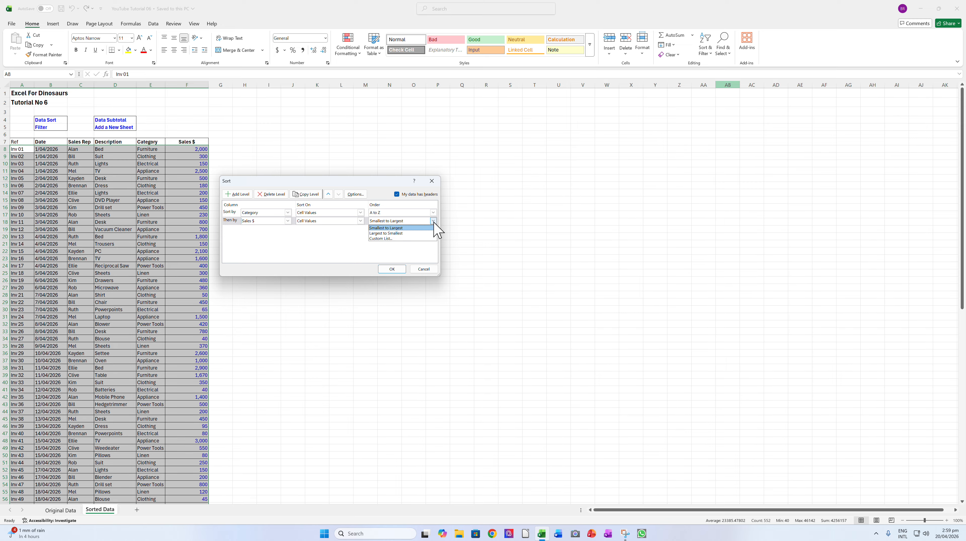
{"action": "left_click", "coordinate": [417, 233]}
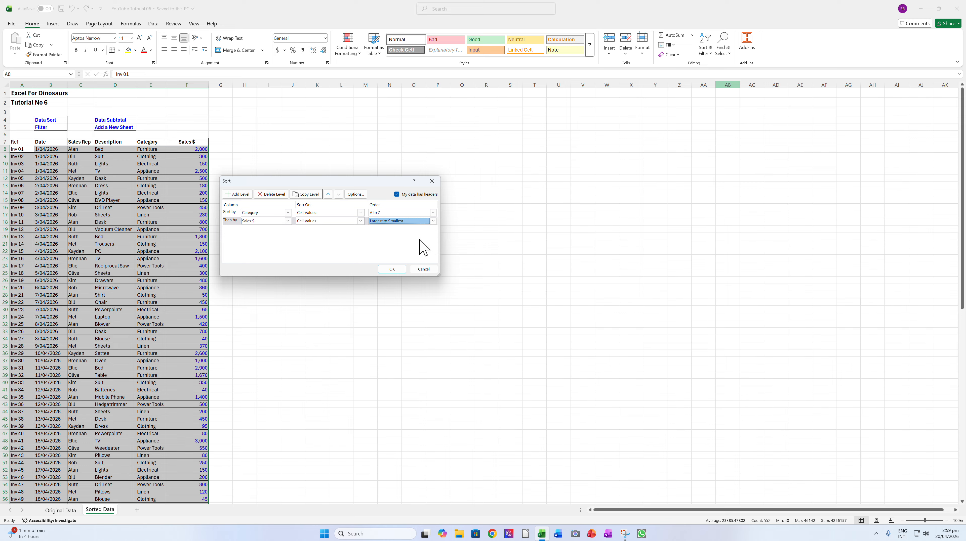
{"action": "left_click", "coordinate": [391, 269]}
{"action": "left_click", "coordinate": [321, 200]}
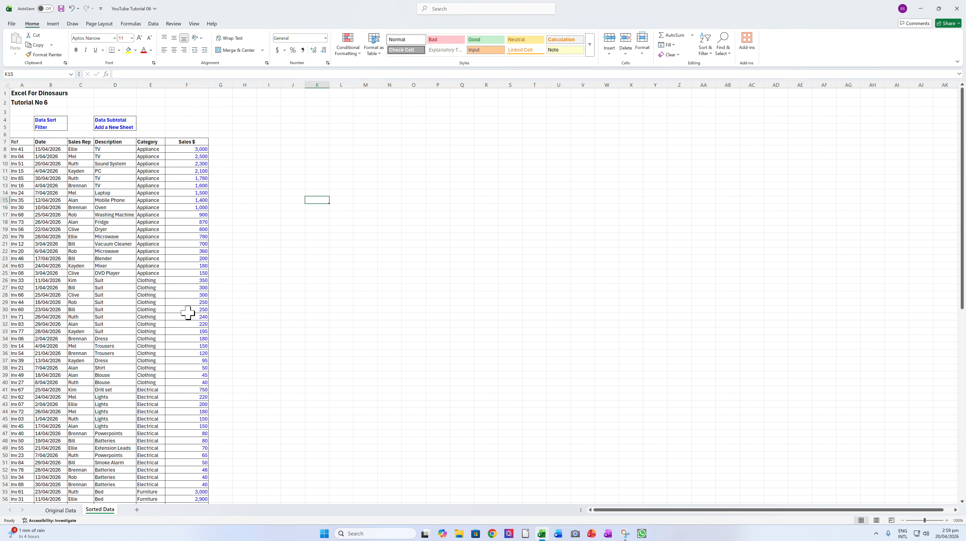
{"action": "scroll", "coordinate": [170, 349], "scroll_direction": "down", "scroll_amount": 2}
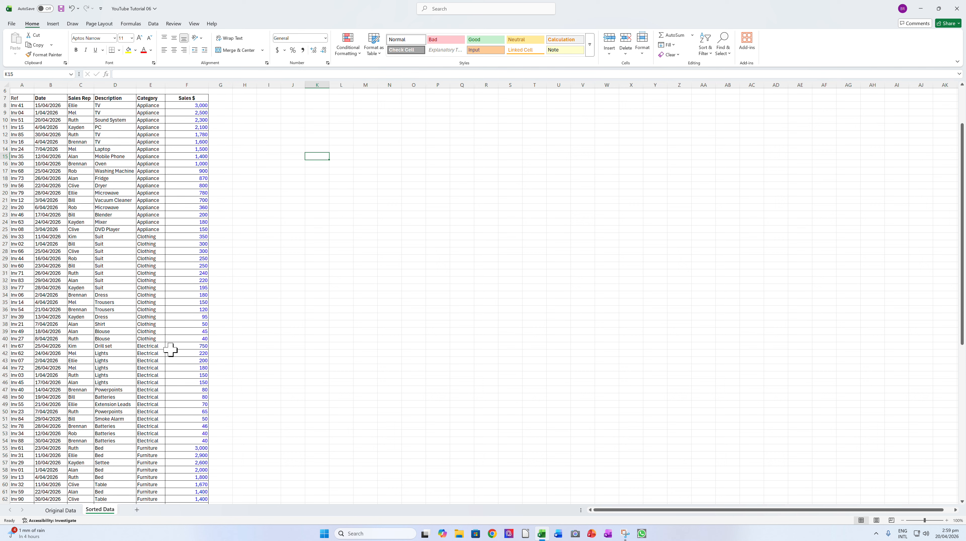
{"action": "scroll", "coordinate": [170, 350], "scroll_direction": "up", "scroll_amount": 2}
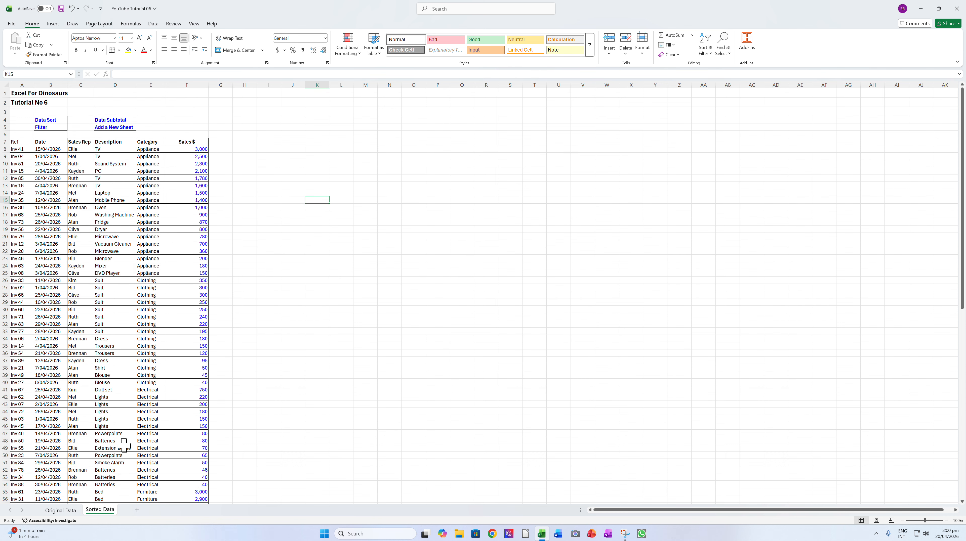
- Add a new worksheet after Sorted Data and name it Subtotal Data
{"action": "left_click", "coordinate": [137, 510]}
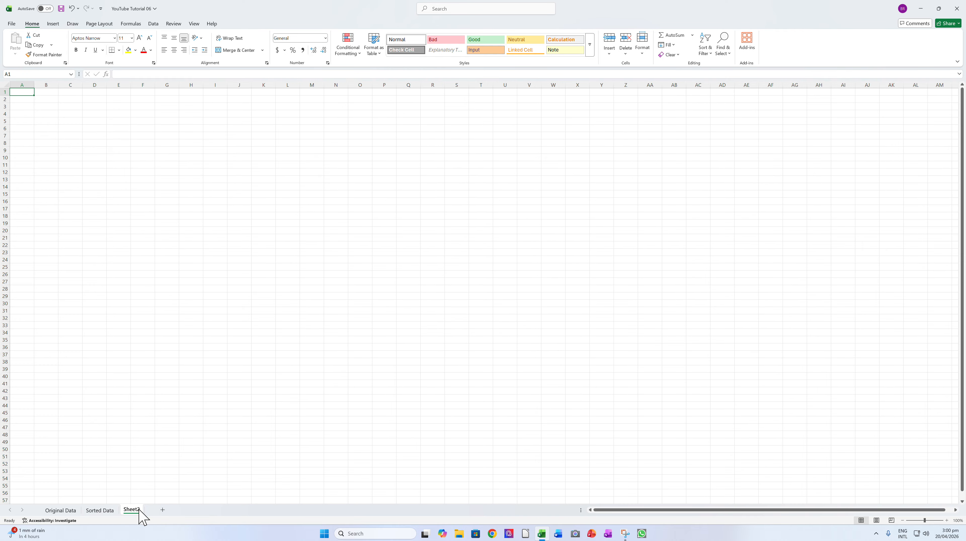
{"action": "double_click", "coordinate": [139, 510]}
{"action": "type", "text": "S"}
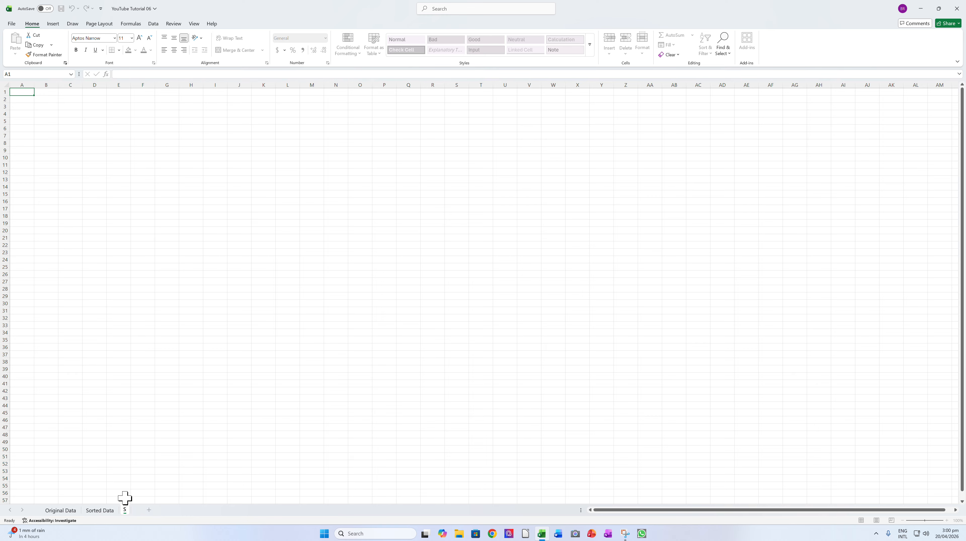
{"action": "type", "text": "ubtotal Data"}
{"action": "left_click", "coordinate": [122, 419]}
- Copy all cells of the Sorted Data sheet
{"action": "left_click", "coordinate": [108, 512]}
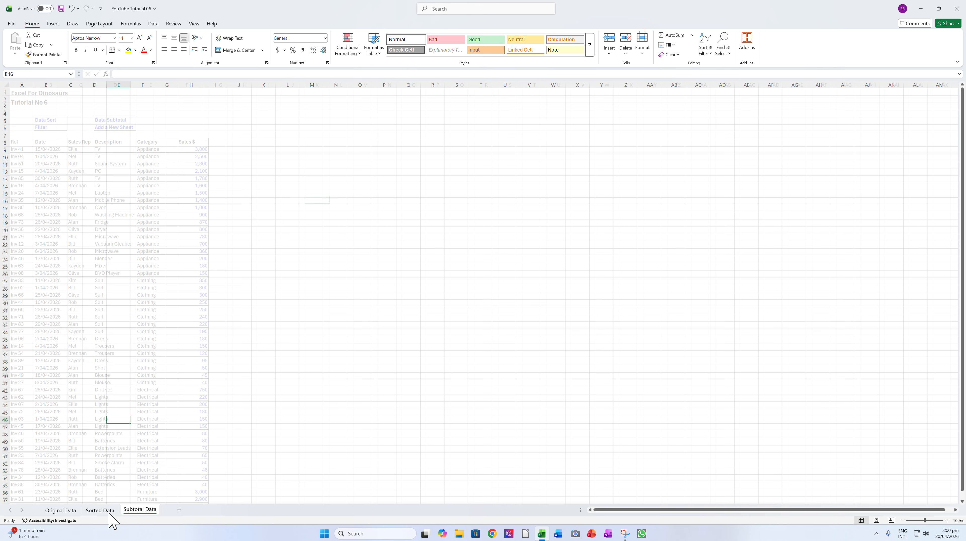
{"action": "left_click", "coordinate": [5, 84]}
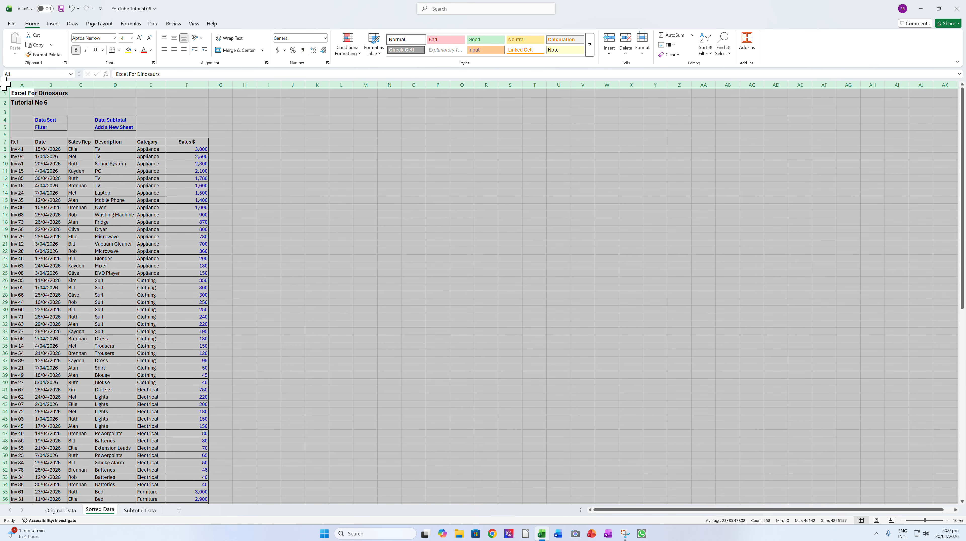
{"action": "right_click", "coordinate": [74, 106]}
{"action": "left_click", "coordinate": [95, 135]}
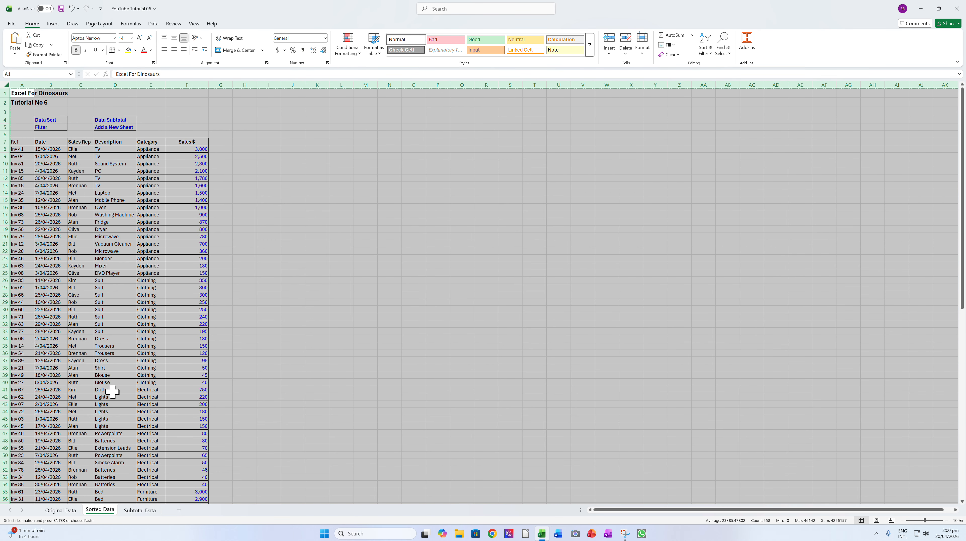
- Paste the copied sorted data into the Subtotal Data sheet starting at cell A1
{"action": "left_click", "coordinate": [145, 510]}
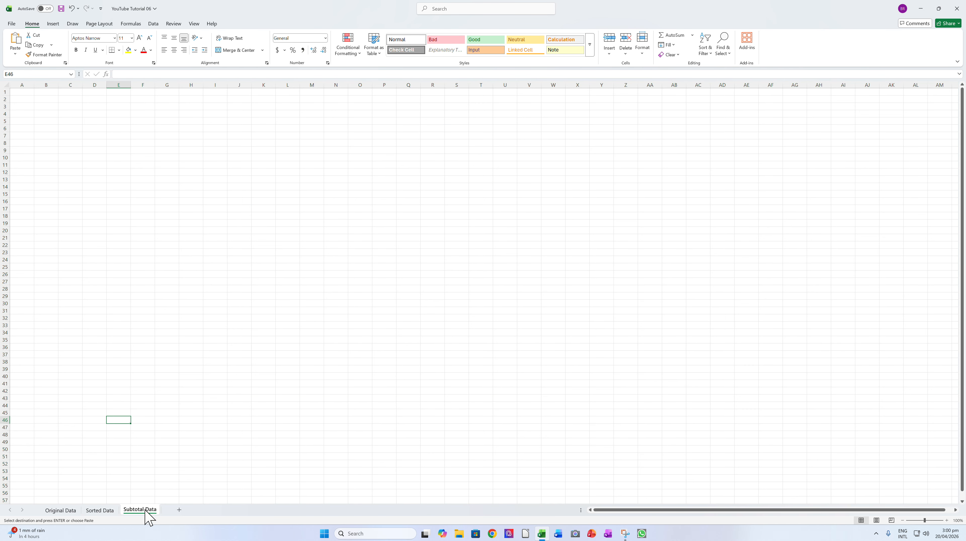
{"action": "left_click", "coordinate": [20, 92]}
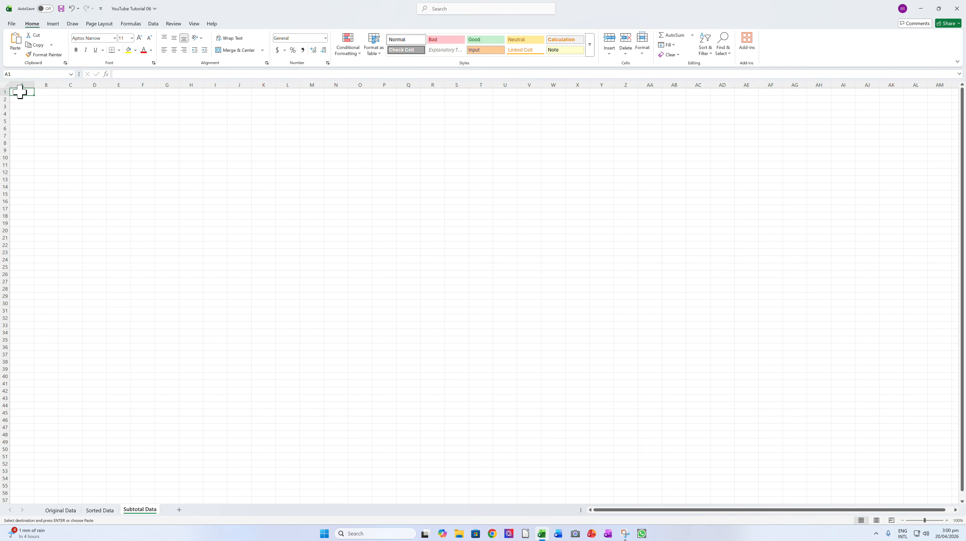
{"action": "right_click", "coordinate": [19, 92]}
{"action": "left_click", "coordinate": [36, 143]}
{"action": "left_click", "coordinate": [357, 154]}
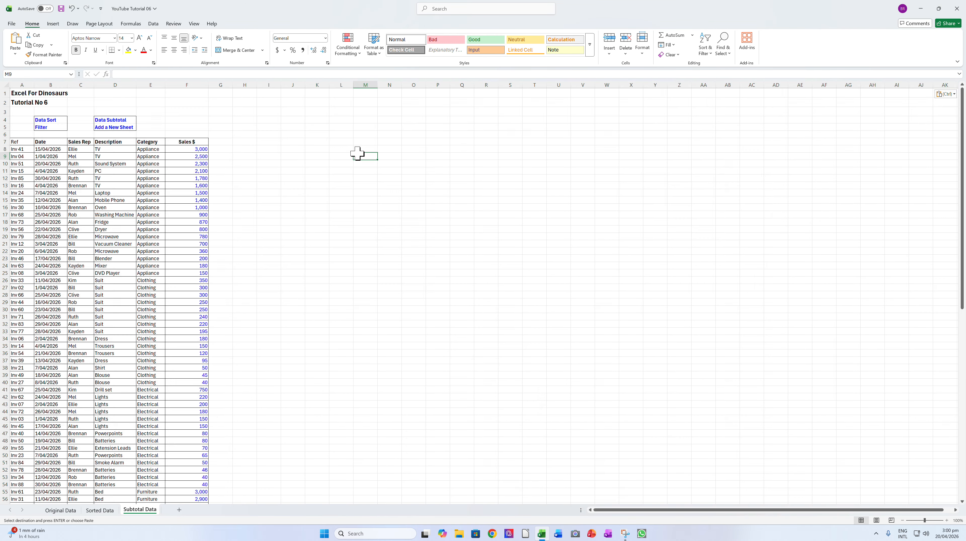
- Select the table on Subtotal Data from the Ref heading in A7 to the last entry and show the data tools
{"action": "left_click", "coordinate": [21, 141]}
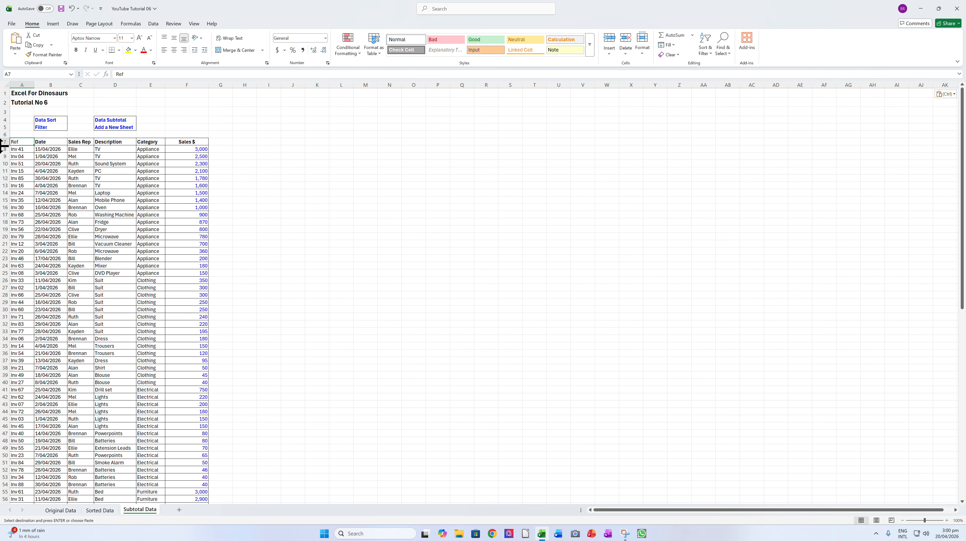
{"action": "key", "text": "ctrl+shift+End"}
{"action": "key", "text": "Caps_Lock"}
{"action": "key", "text": "ctrl+shift+Up"}
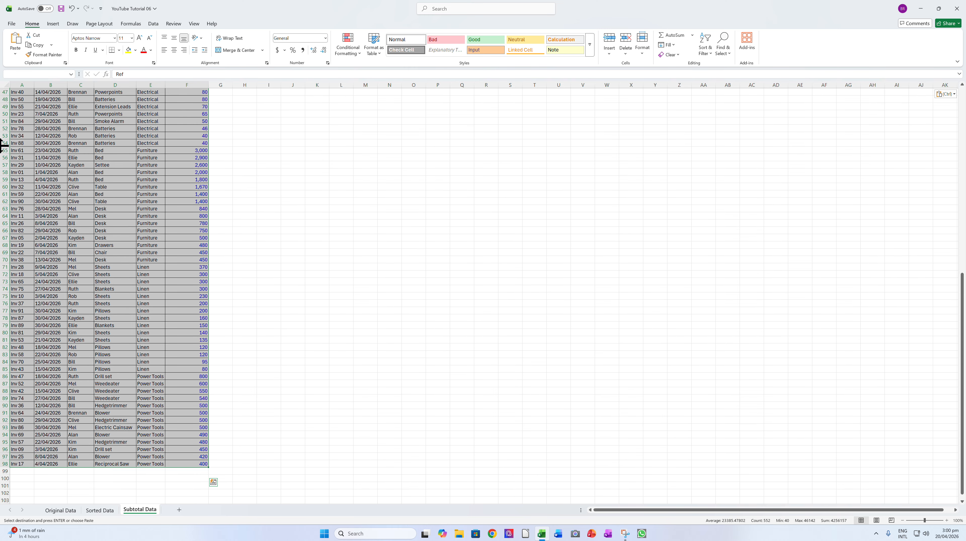
{"action": "scroll", "coordinate": [3, 146], "scroll_direction": "up", "scroll_amount": 15}
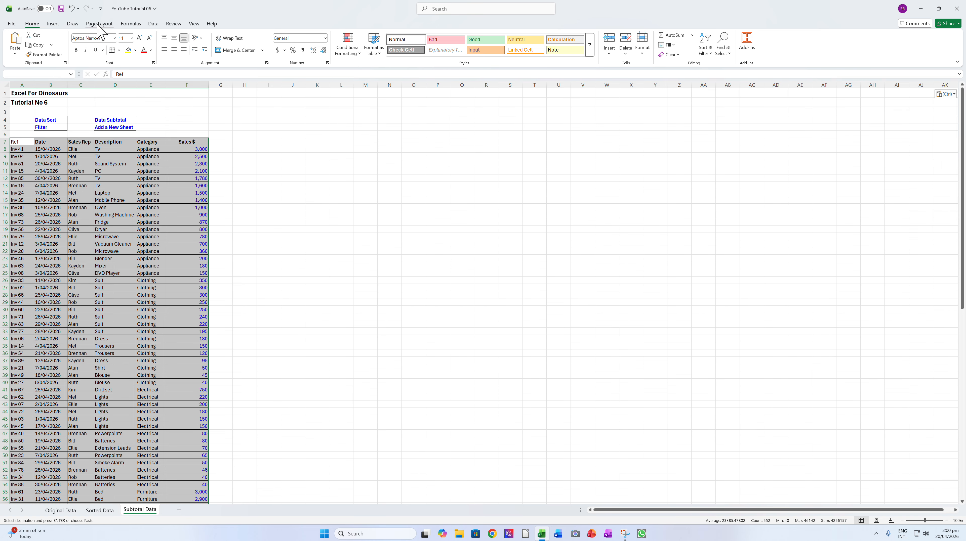
{"action": "left_click", "coordinate": [153, 24]}
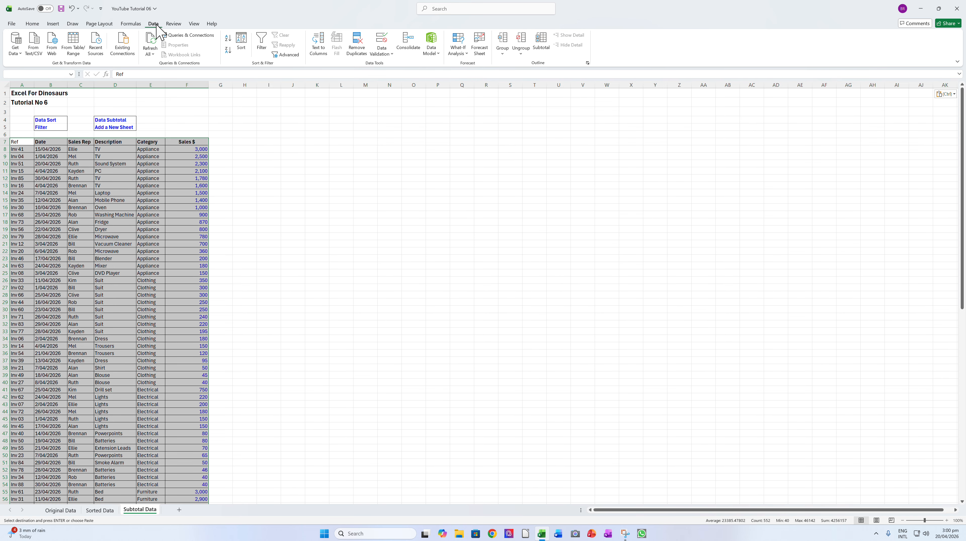
- Subtotal the selected table at each change in Category using Sum on Sales $, and fit the Category column's width to its contents
{"action": "left_click", "coordinate": [542, 42]}
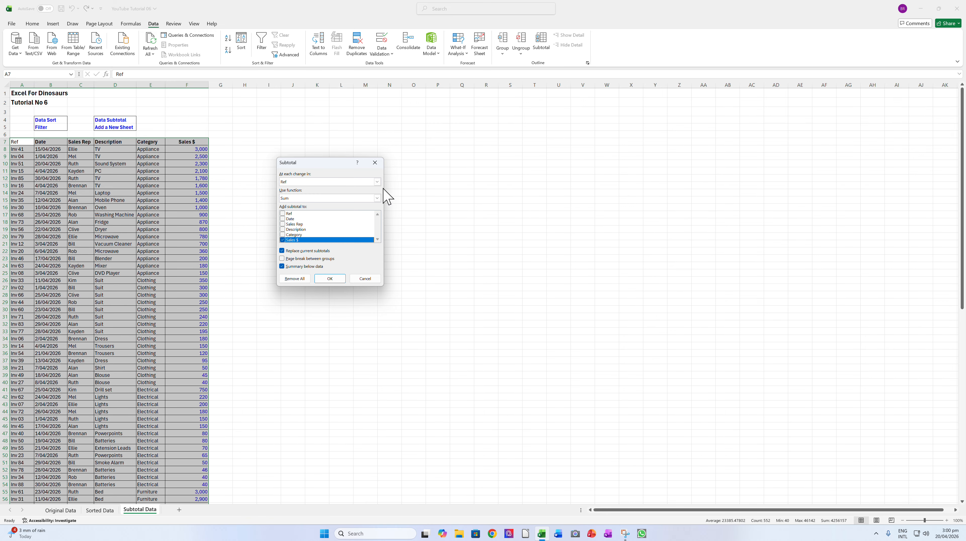
{"action": "left_click", "coordinate": [377, 182]}
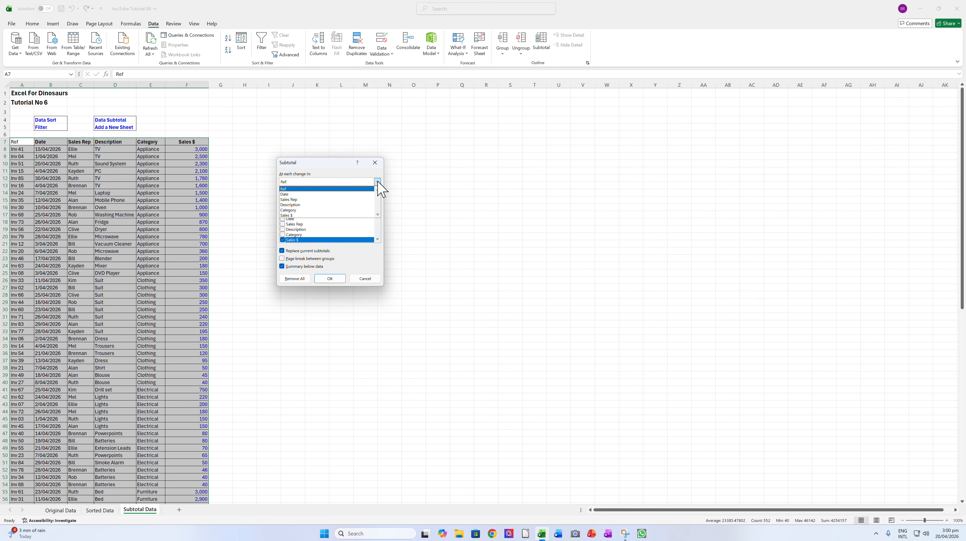
{"action": "left_click", "coordinate": [307, 210]}
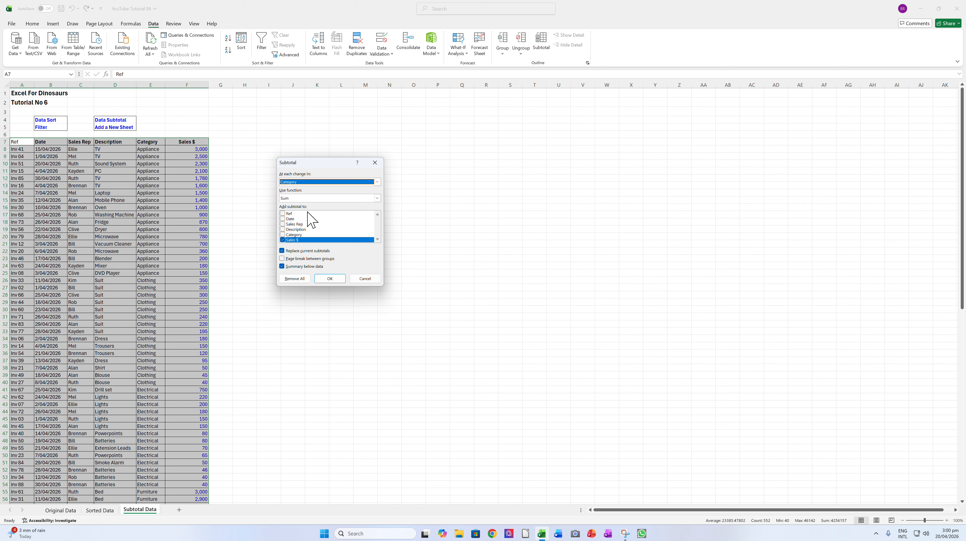
{"action": "left_click", "coordinate": [282, 240]}
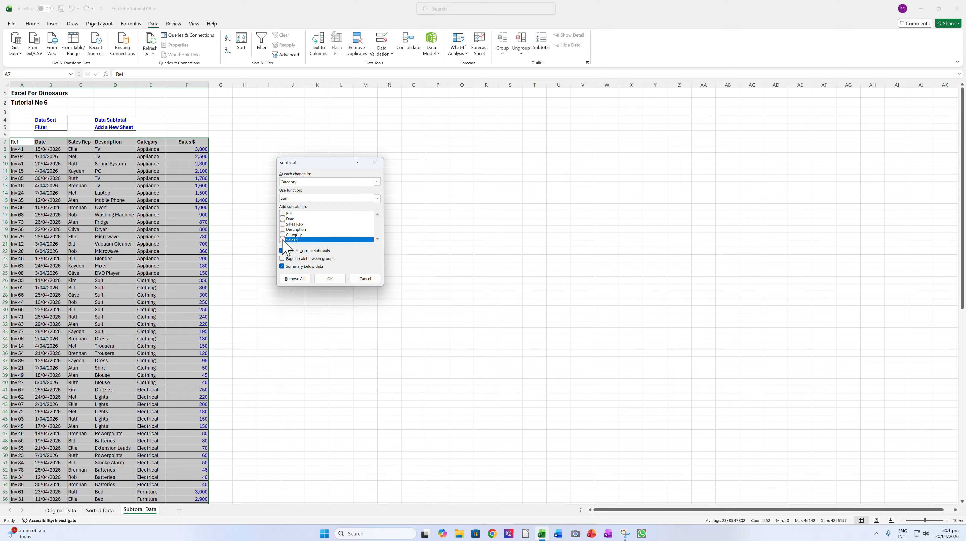
{"action": "left_click", "coordinate": [283, 240]}
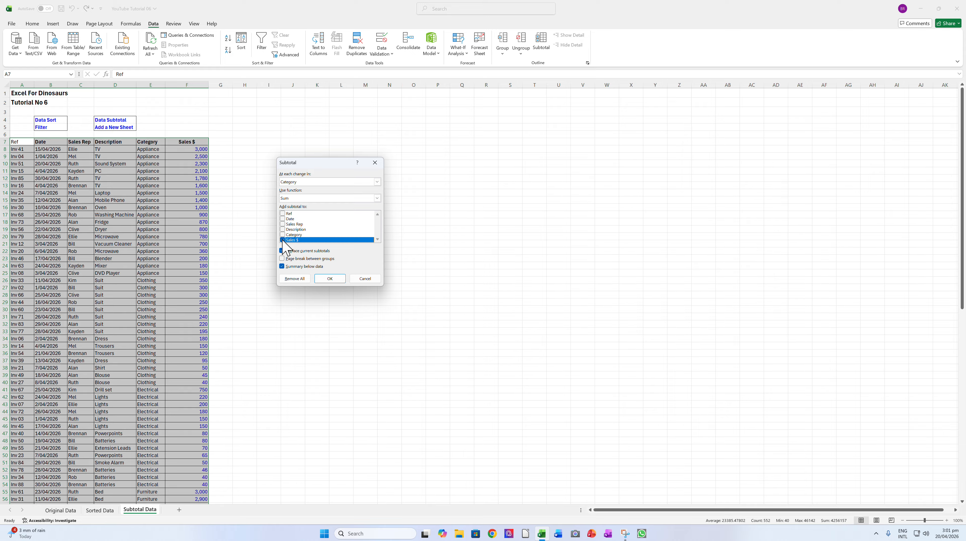
{"action": "left_click", "coordinate": [330, 279]}
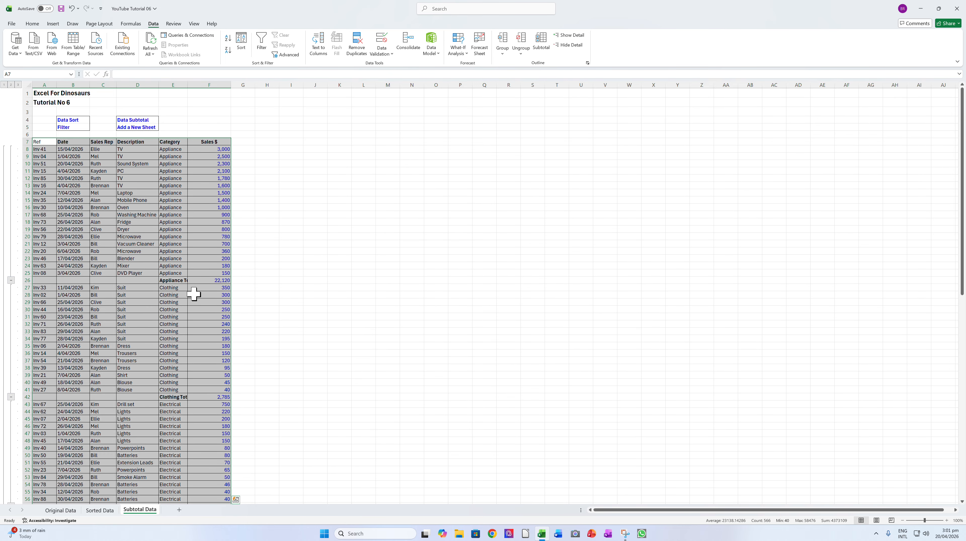
{"action": "double_click", "coordinate": [185, 84]}
{"action": "left_click", "coordinate": [289, 289]}
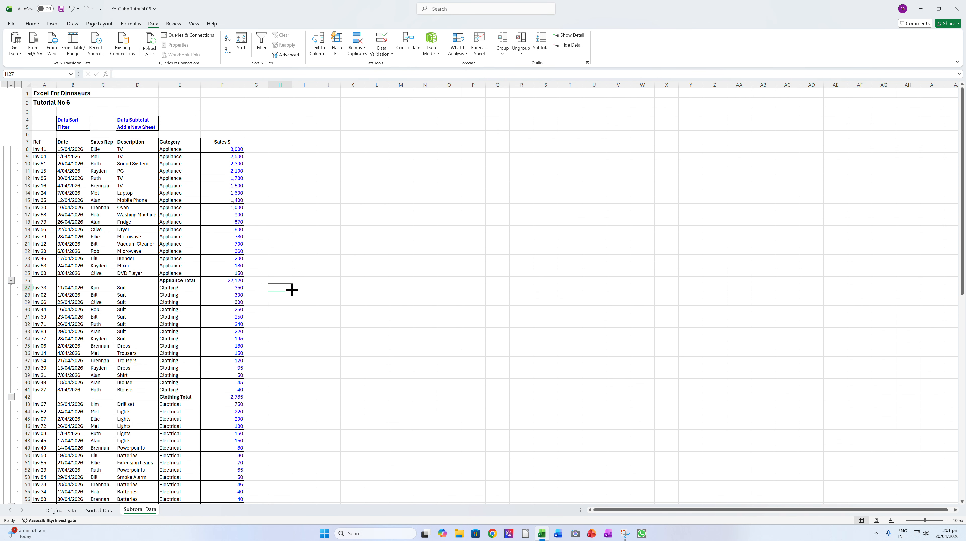
- Select the Appliance sales amounts to check their sum, and review the category totals through to the Grand Total
{"action": "left_click_drag", "start_coordinate": [226, 149], "coordinate": [230, 271]}
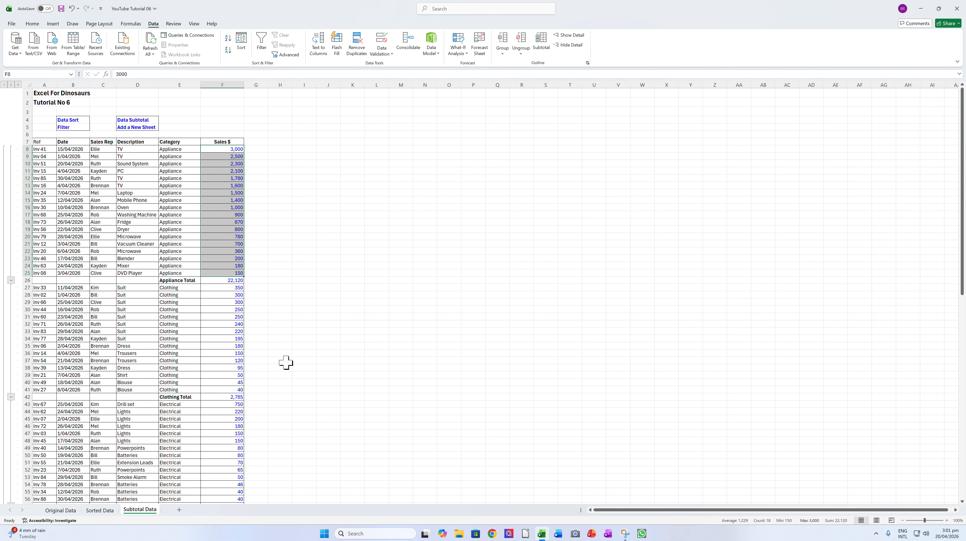
{"action": "scroll", "coordinate": [286, 363], "scroll_direction": "down", "scroll_amount": 17}
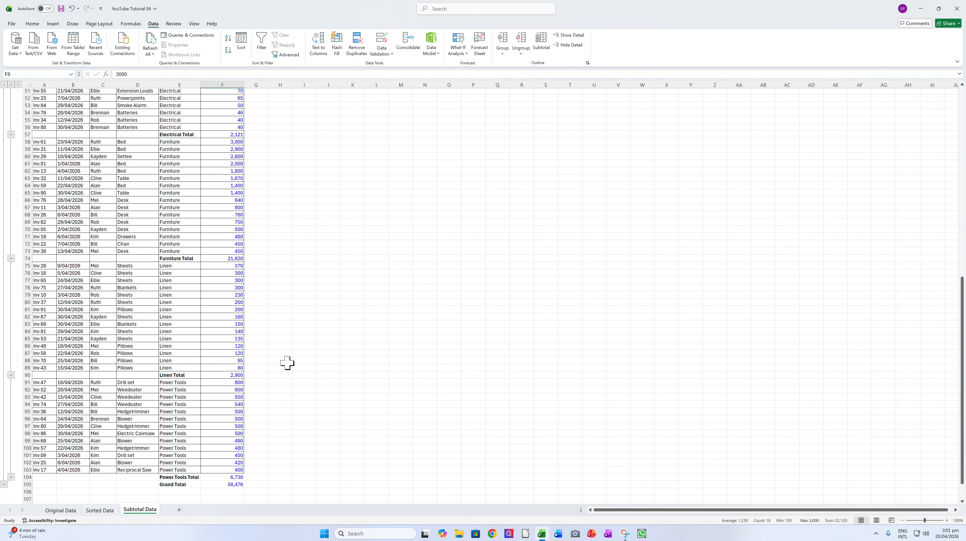
{"action": "scroll", "coordinate": [287, 362], "scroll_direction": "up", "scroll_amount": 17}
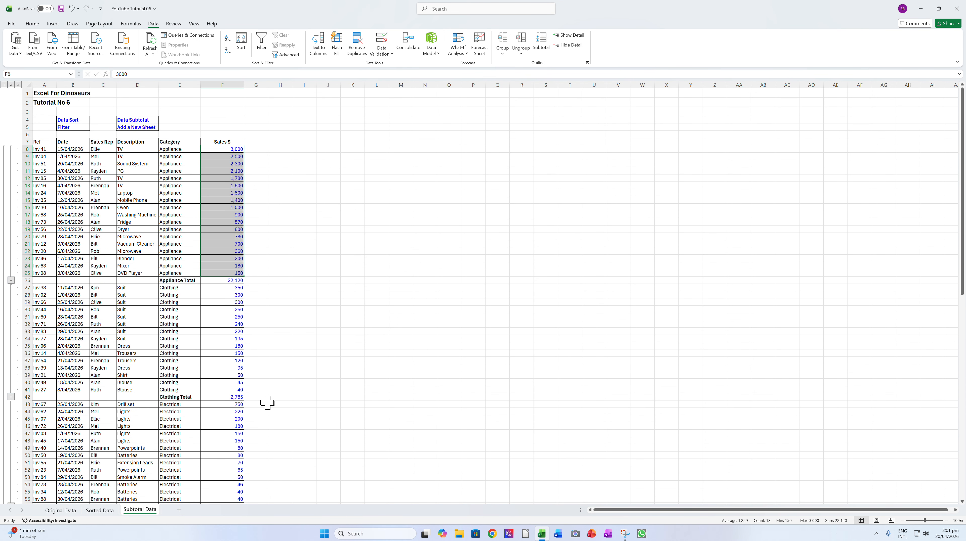
- Locate the Inv 27 row on Sorted Data and on Original Data and check its entries across the columns
{"action": "left_click", "coordinate": [99, 510]}
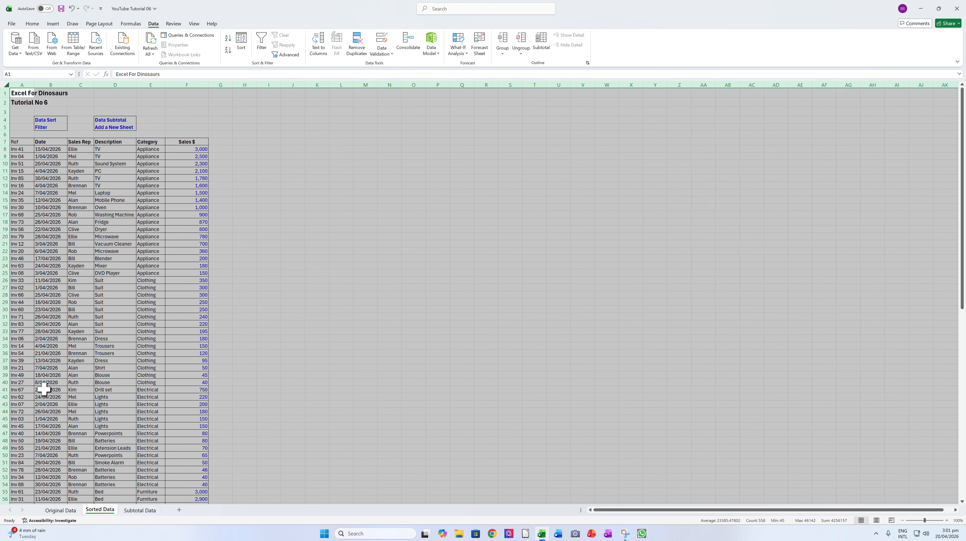
{"action": "left_click", "coordinate": [19, 383]}
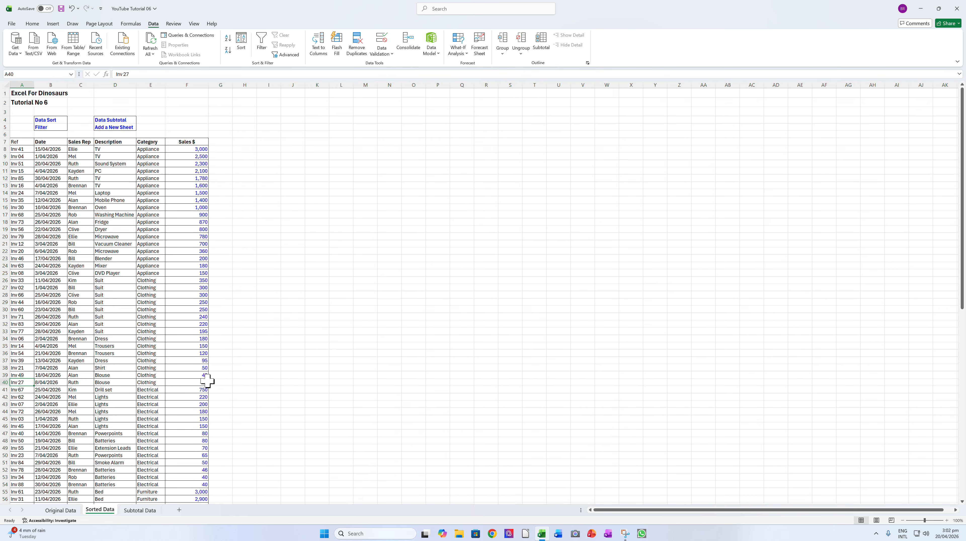
{"action": "left_click", "coordinate": [65, 510]}
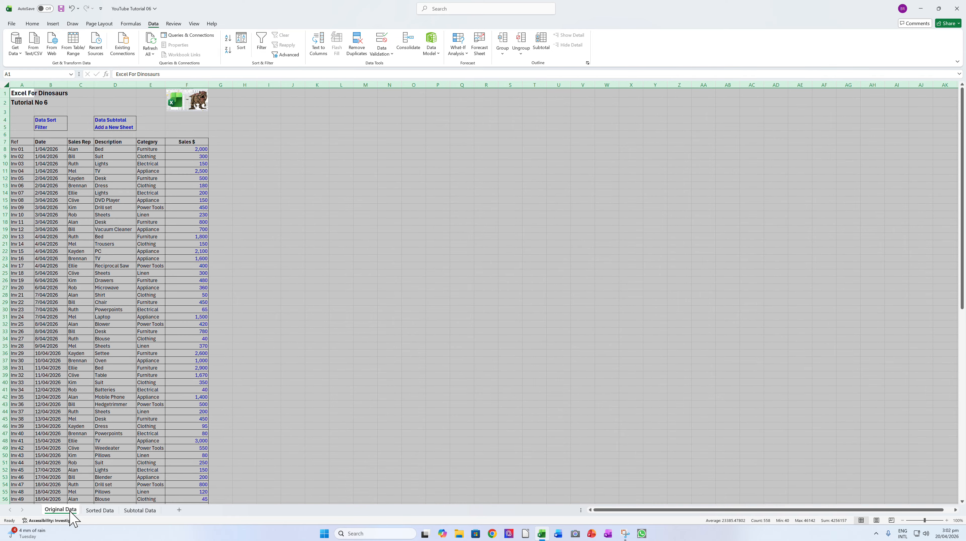
{"action": "left_click", "coordinate": [15, 340]}
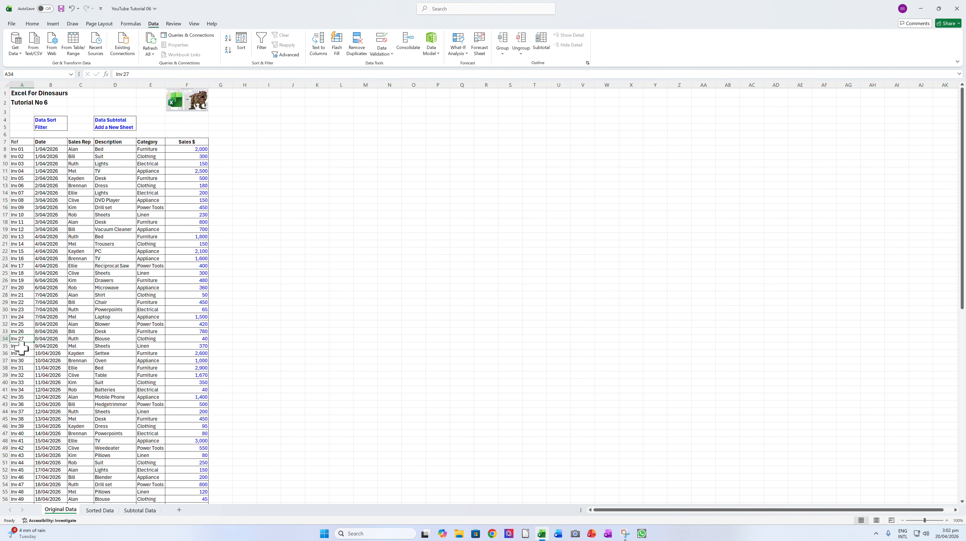
{"action": "key", "text": "Right"}
{"action": "key", "text": "Right"}
{"action": "key", "text": "Right"}
{"action": "key", "text": "Right"}
{"action": "key", "text": "Right"}
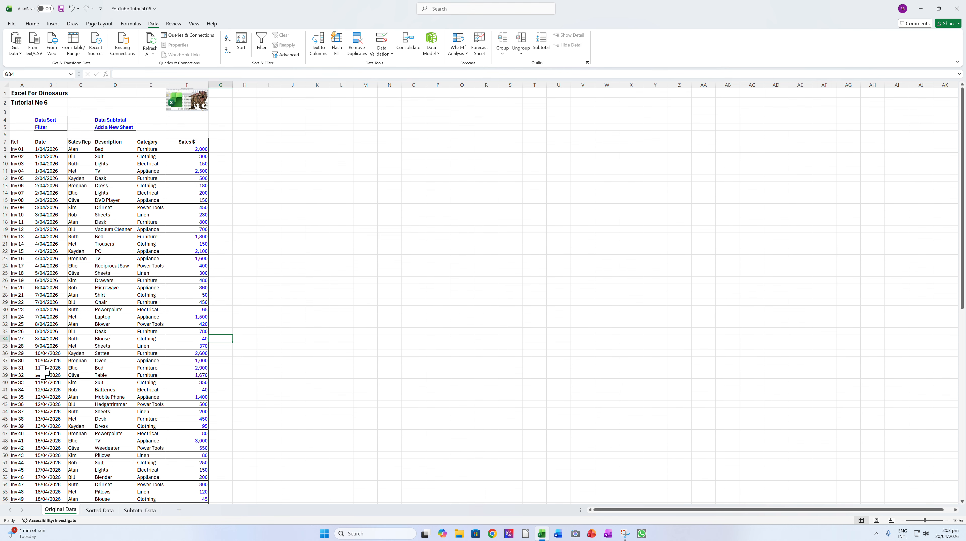
- Check the Inv 27 row on Subtotal Data, and review the full invoice list on Original Data
{"action": "left_click", "coordinate": [139, 511]}
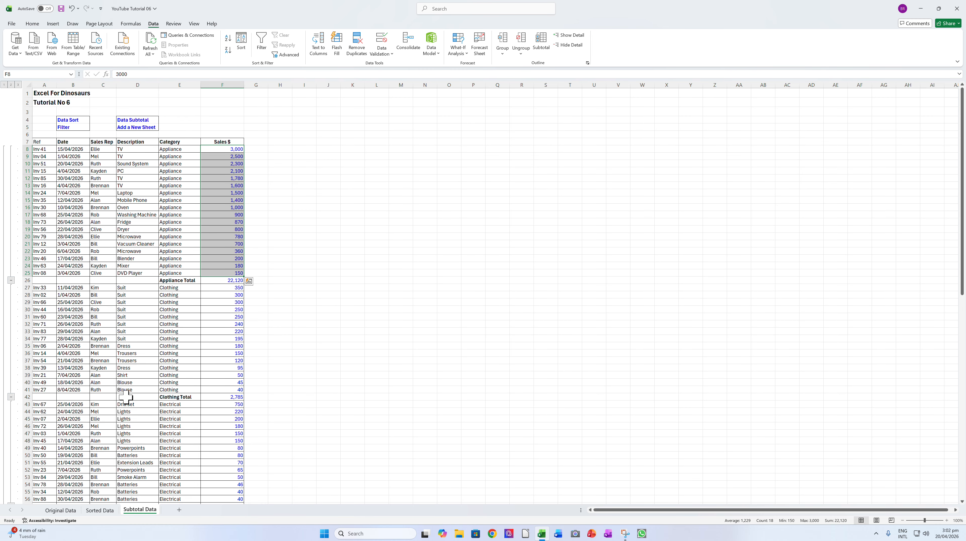
{"action": "left_click", "coordinate": [222, 389]}
{"action": "key", "text": "Left"}
{"action": "key", "text": "Left"}
{"action": "key", "text": "Left"}
{"action": "key", "text": "Left"}
{"action": "key", "text": "Left"}
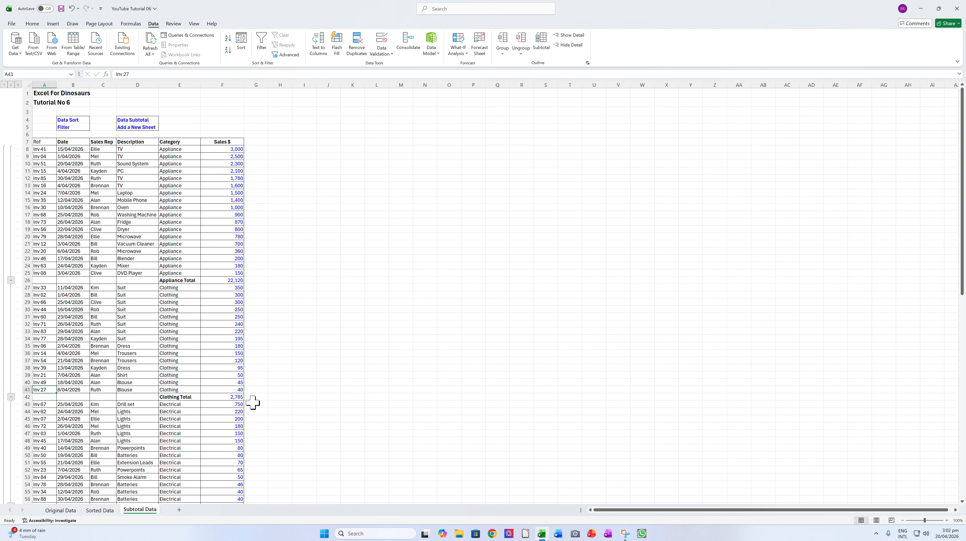
{"action": "left_click", "coordinate": [61, 511]}
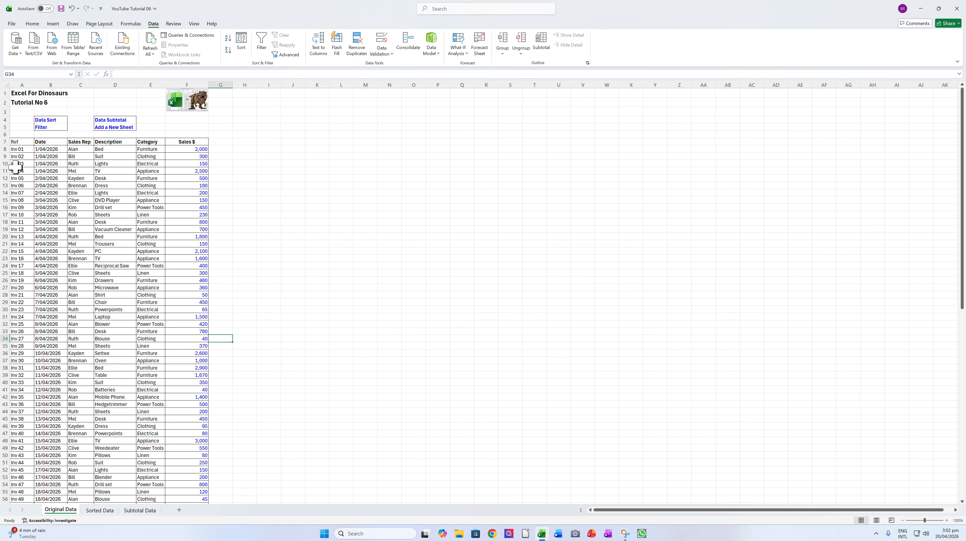
{"action": "scroll", "coordinate": [34, 318], "scroll_direction": "down", "scroll_amount": 16}
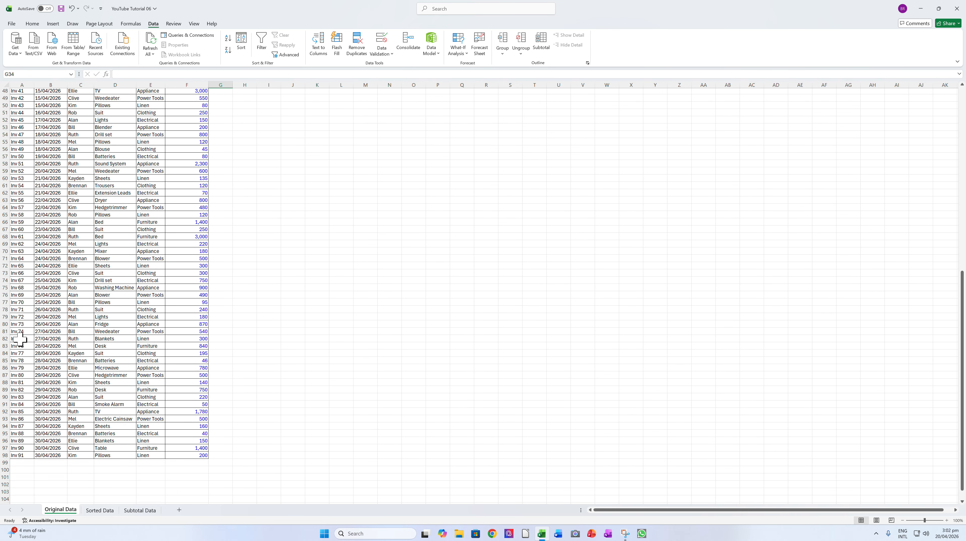
{"action": "scroll", "coordinate": [19, 339], "scroll_direction": "up", "scroll_amount": 16}
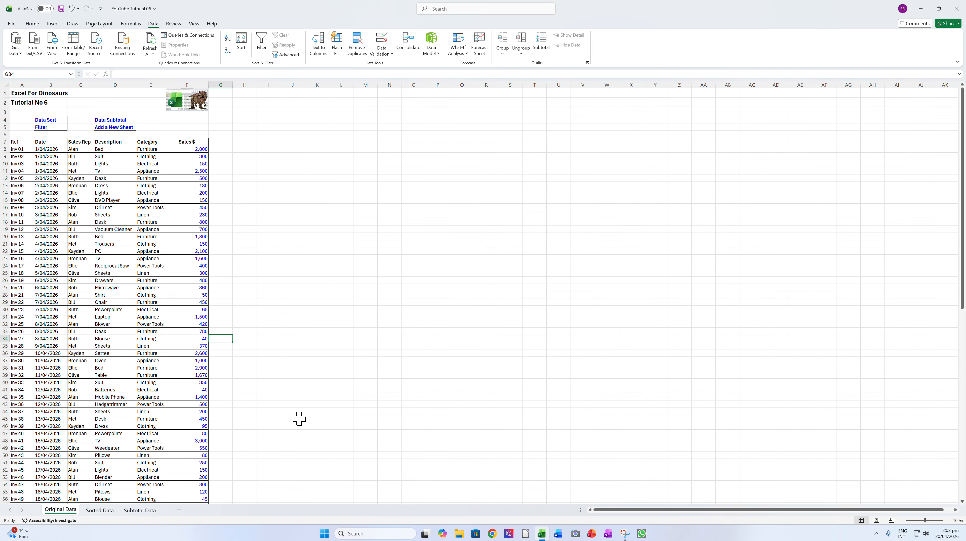
- Add a new worksheet, place it after Subtotal Data, and open its name for editing
{"action": "left_click", "coordinate": [178, 511]}
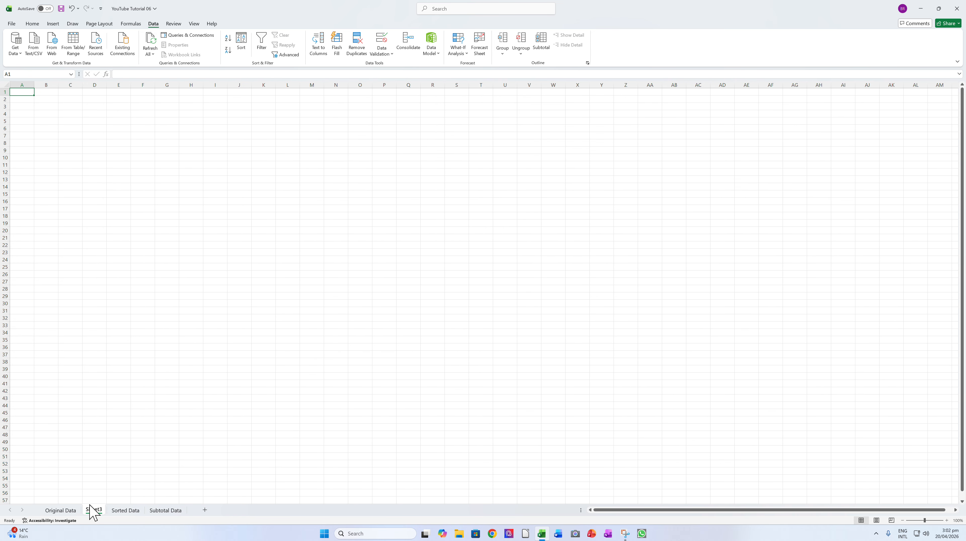
{"action": "left_click_drag", "start_coordinate": [93, 515], "coordinate": [201, 515]}
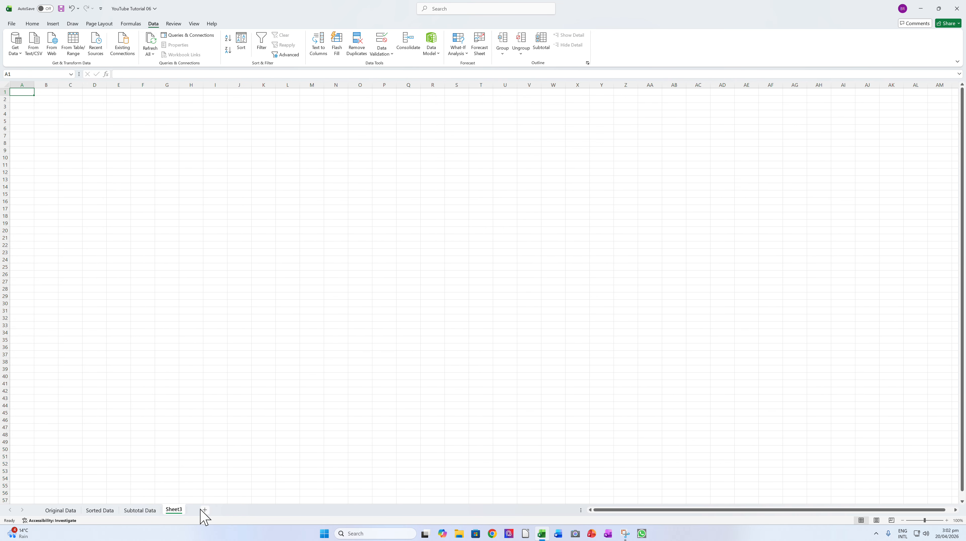
{"action": "double_click", "coordinate": [180, 510]}
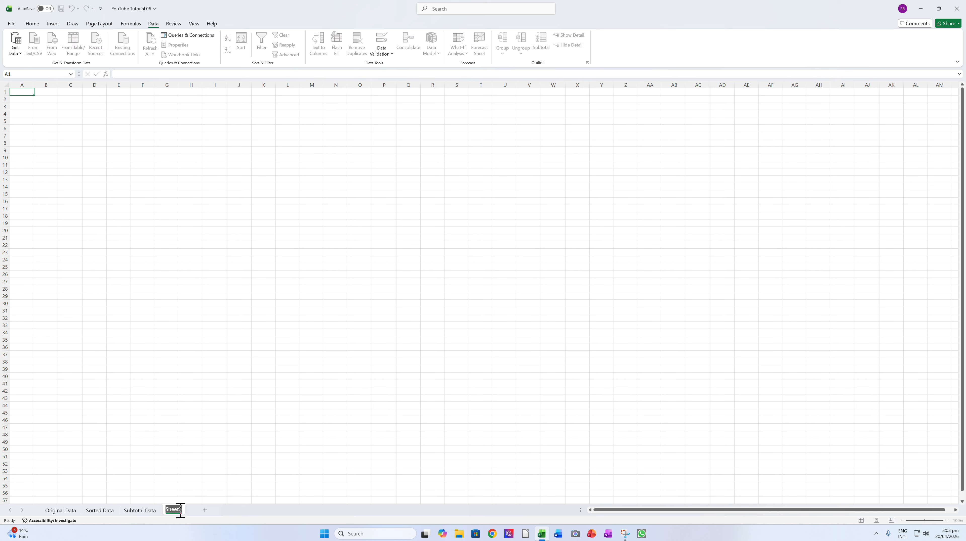
{"action": "type", "text": "fILTERED dATA"}
{"action": "key", "text": "Return"}
{"action": "key", "text": "BackSpace"}
{"action": "key", "text": "BackSpace"}
{"action": "key", "text": "BackSpace"}
{"action": "key", "text": "BackSpace"}
{"action": "key", "text": "BackSpace"}
{"action": "key", "text": "BackSpace"}
{"action": "key", "text": "BackSpace"}
{"action": "key", "text": "BackSpace"}
{"action": "key", "text": "BackSpace"}
{"action": "key", "text": "BackSpace"}
{"action": "key", "text": "BackSpace"}
{"action": "key", "text": "Caps_Lock"}
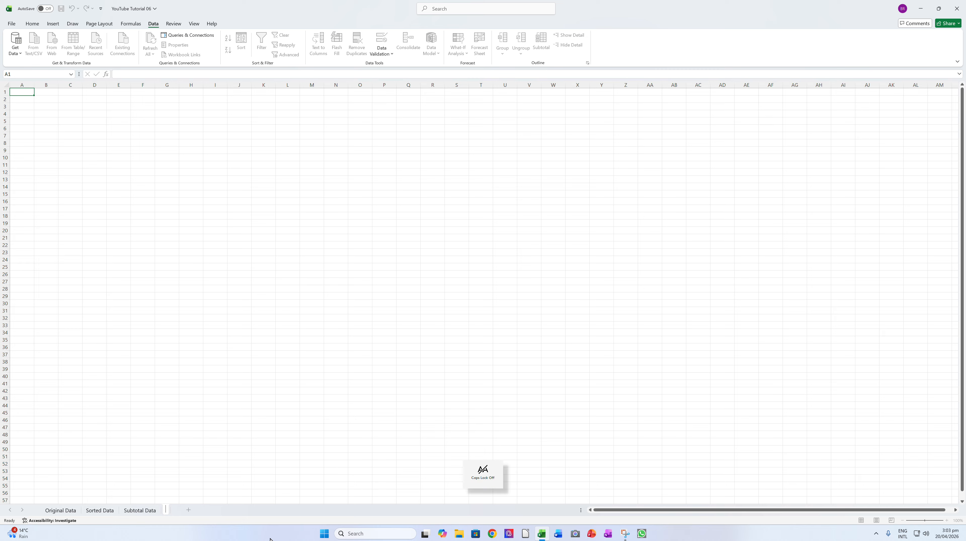
- Name the new worksheet Data Filter
{"action": "type", "text": "Data F"}
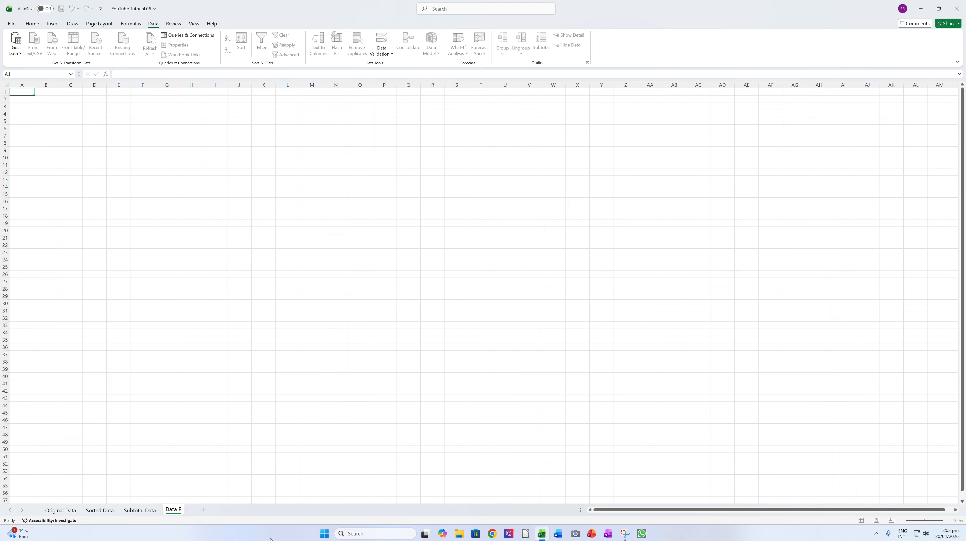
{"action": "type", "text": "ilter"}
{"action": "left_click", "coordinate": [195, 413]}
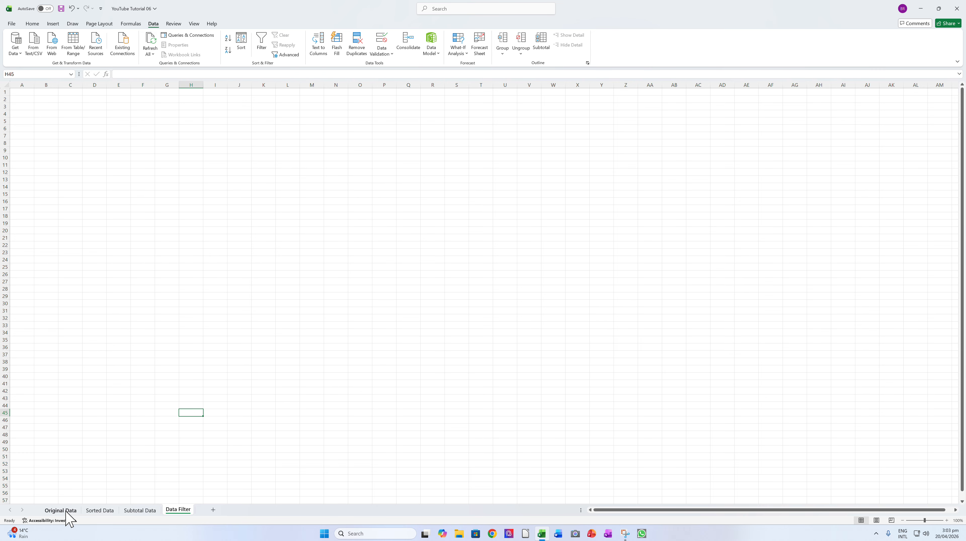
- Copy all cells of the Original Data sheet
{"action": "left_click", "coordinate": [61, 510]}
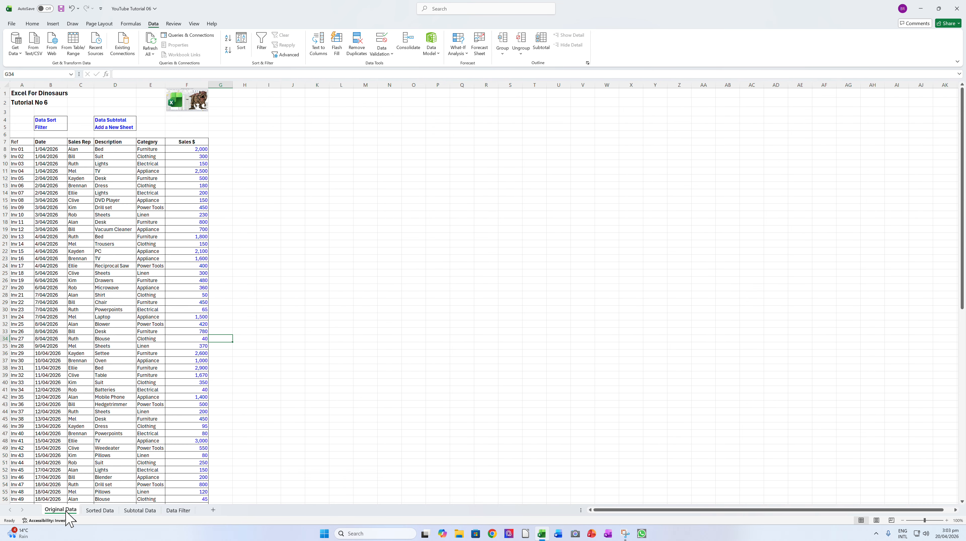
{"action": "left_click", "coordinate": [6, 83]}
{"action": "right_click", "coordinate": [93, 105]}
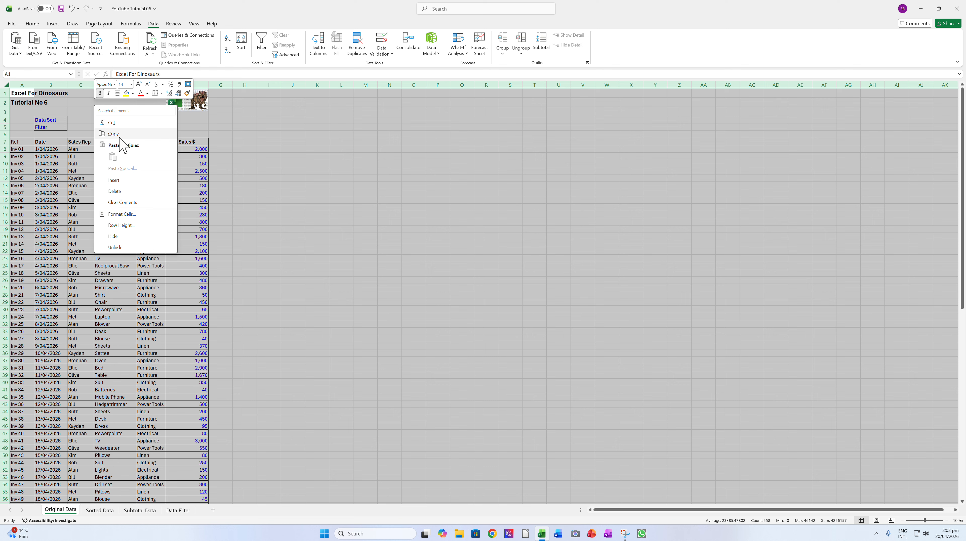
{"action": "left_click", "coordinate": [119, 137]}
- Paste the copied original data into the Data Filter sheet starting at cell A1
{"action": "left_click", "coordinate": [178, 510]}
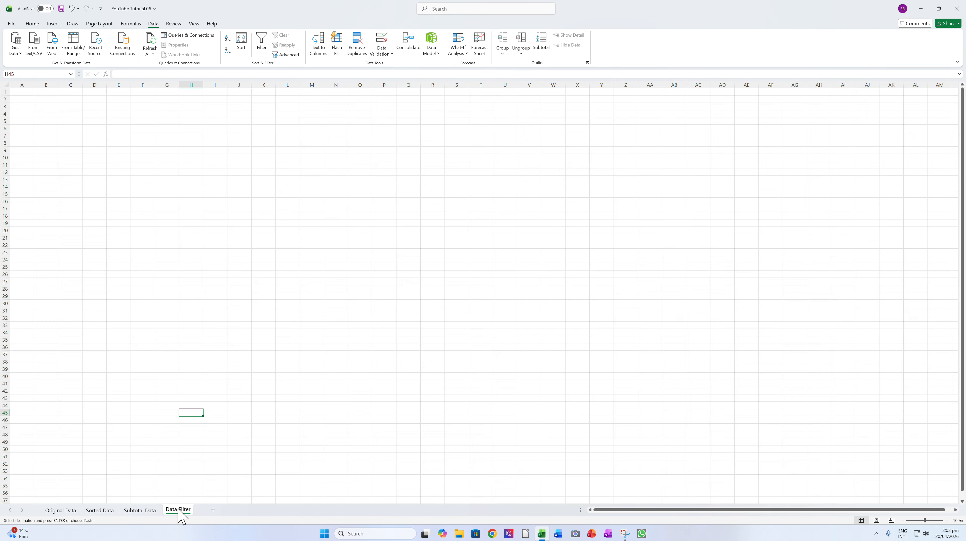
{"action": "left_click", "coordinate": [18, 93]}
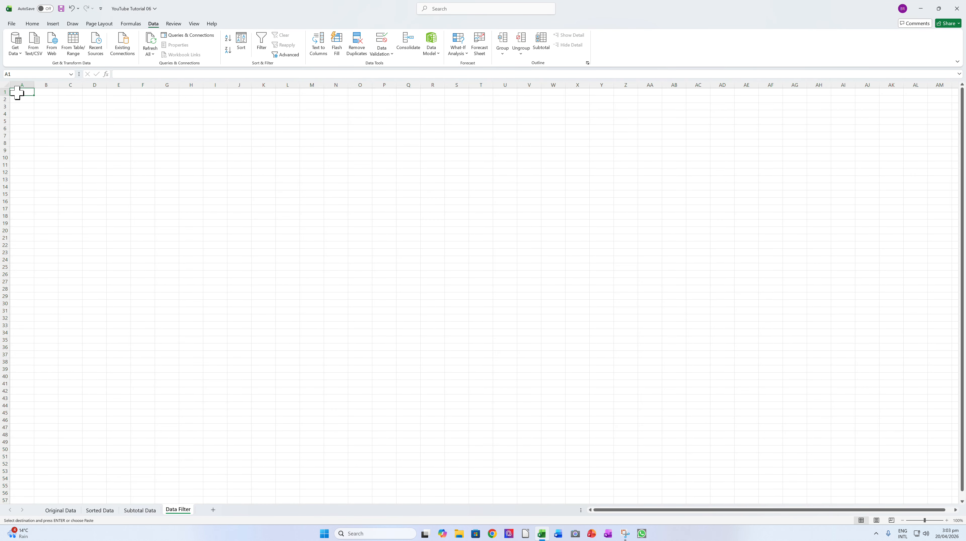
{"action": "right_click", "coordinate": [17, 93]}
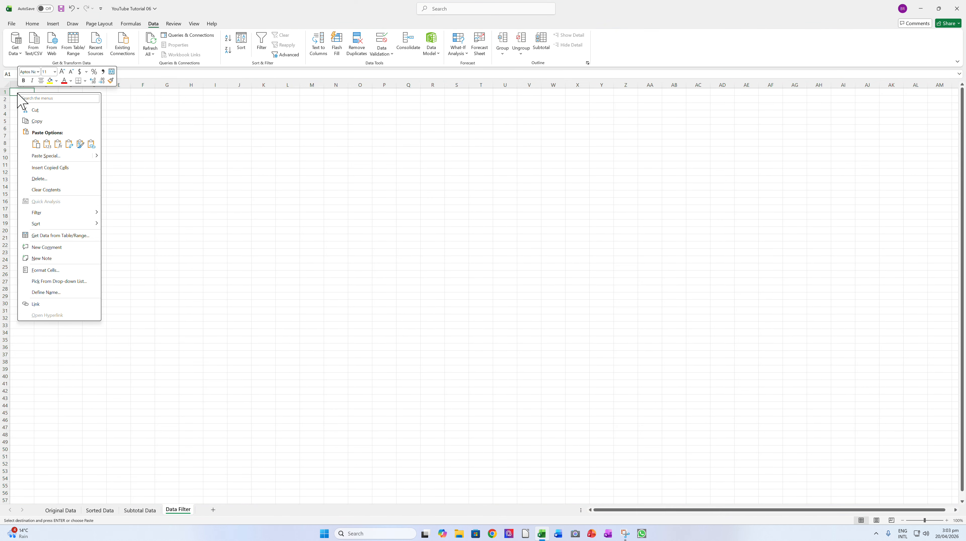
{"action": "left_click", "coordinate": [37, 144]}
{"action": "left_click", "coordinate": [297, 222]}
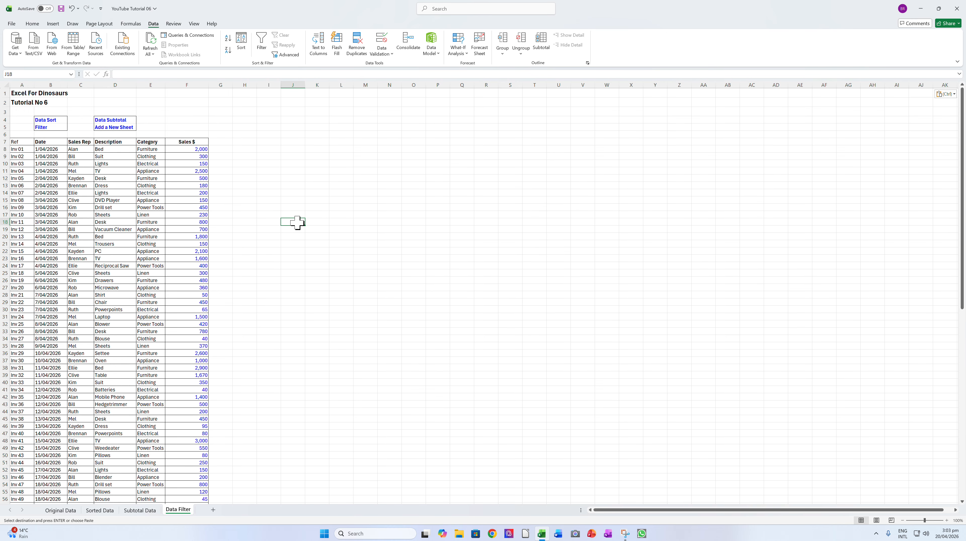
- Turn on filtering for the sales table from the header row A7:F7 down to its last record on the Data Filter sheet
{"action": "left_click", "coordinate": [19, 142]}
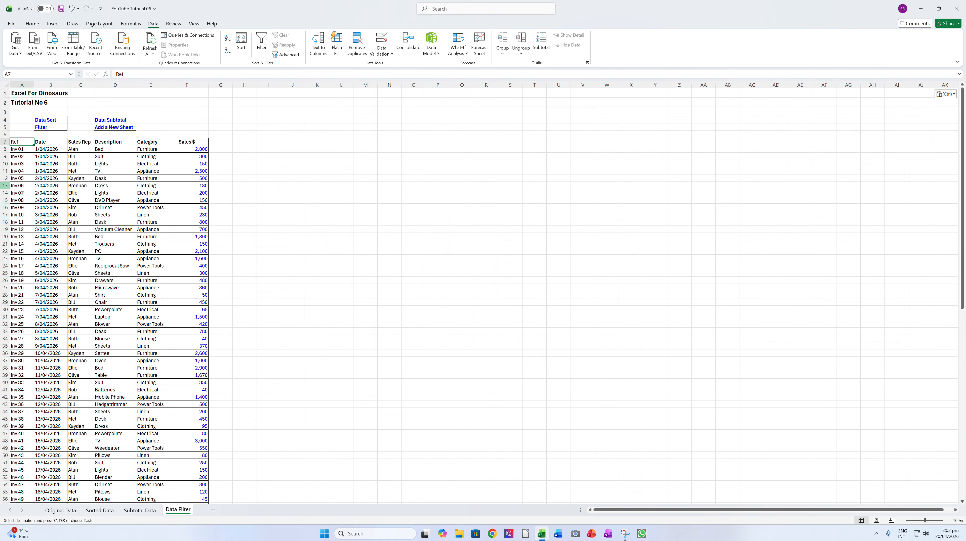
{"action": "left_click_drag", "start_coordinate": [19, 143], "coordinate": [200, 143]}
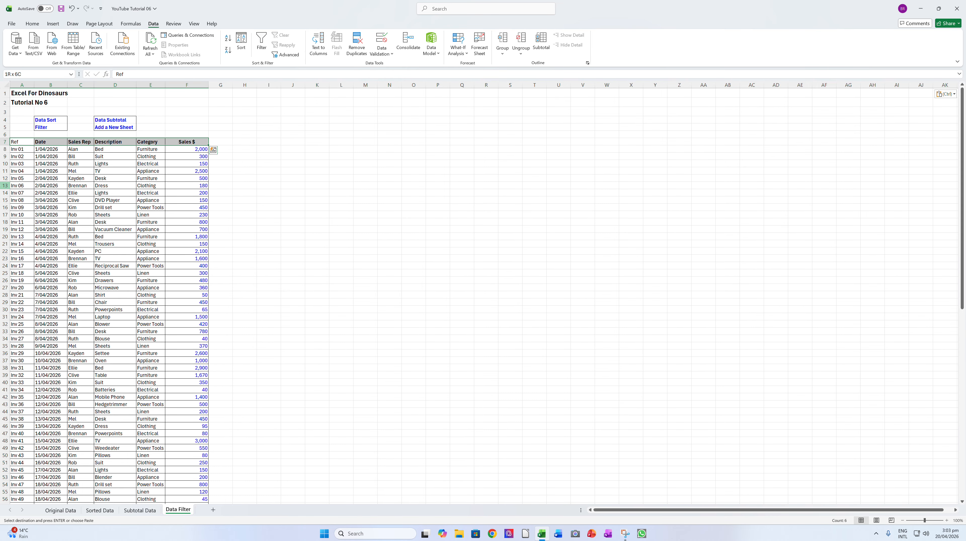
{"action": "key", "text": "ctrl+shift+Down"}
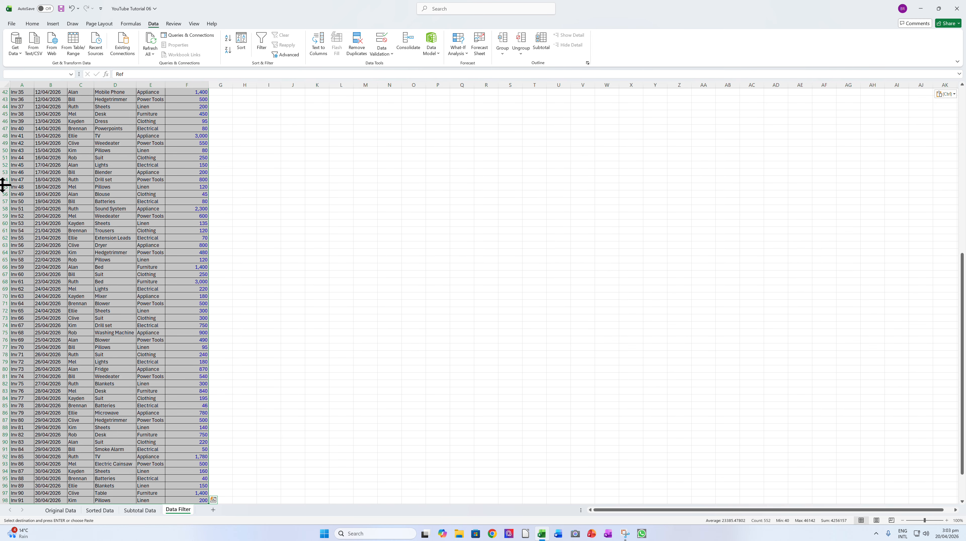
{"action": "scroll", "coordinate": [3, 185], "scroll_direction": "down", "scroll_amount": 2}
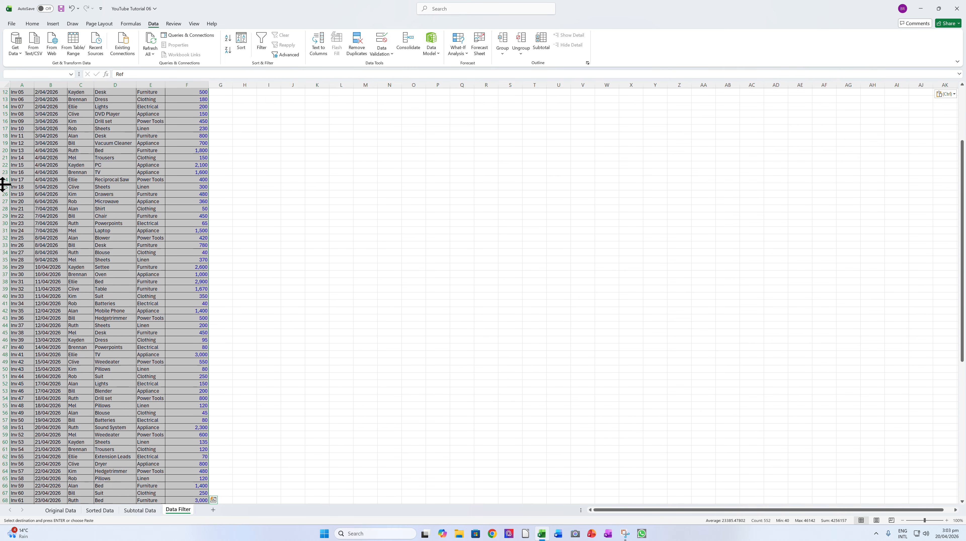
{"action": "scroll", "coordinate": [4, 182], "scroll_direction": "up", "scroll_amount": 16}
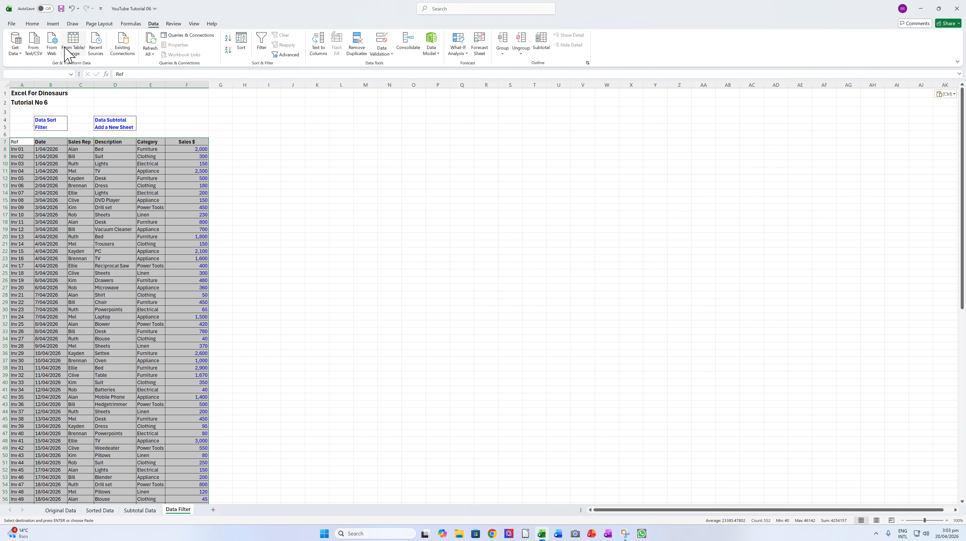
{"action": "left_click", "coordinate": [33, 23]}
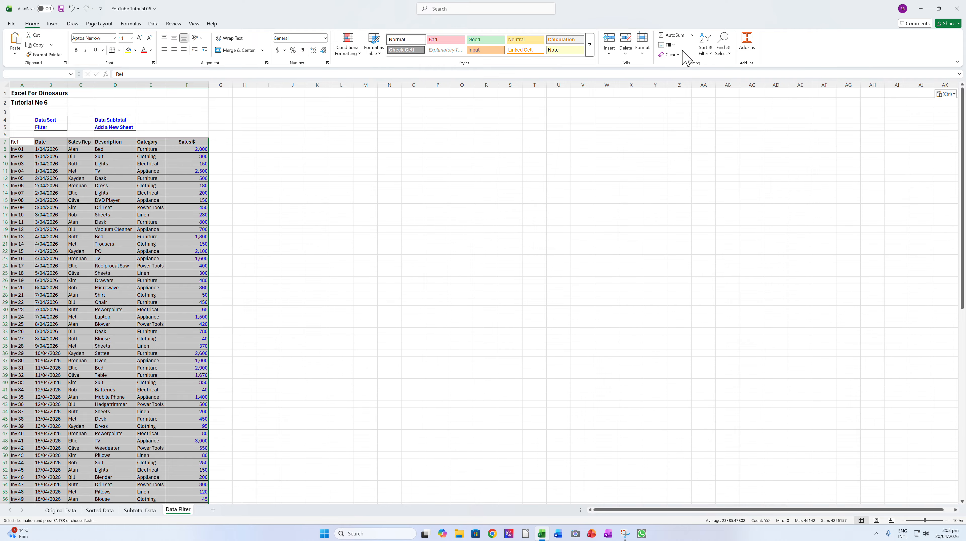
{"action": "left_click", "coordinate": [705, 49]}
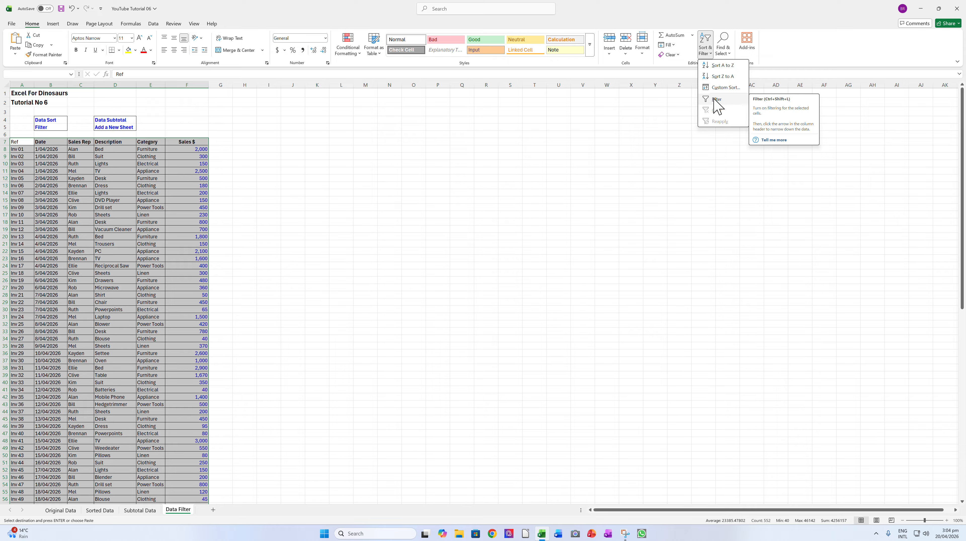
{"action": "left_click", "coordinate": [716, 103]}
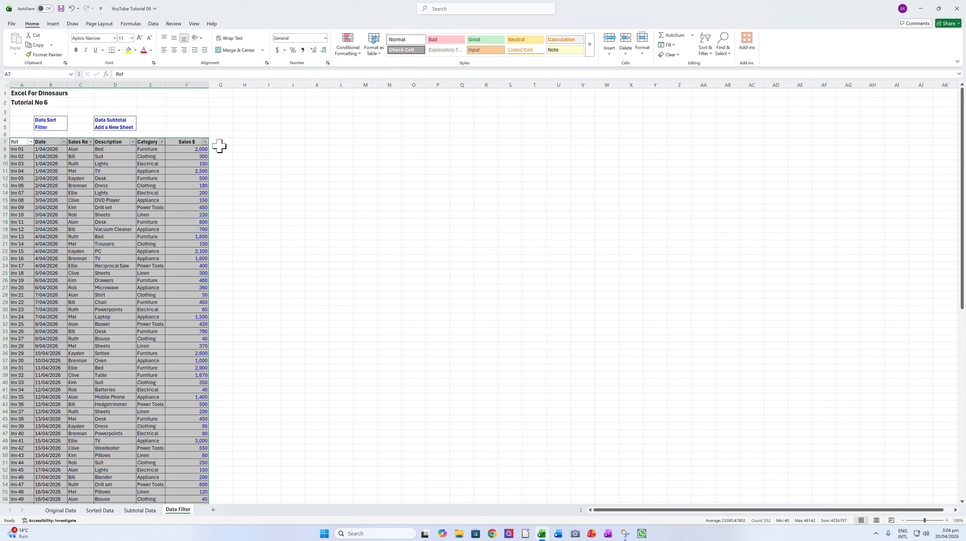
{"action": "left_click", "coordinate": [241, 151]}
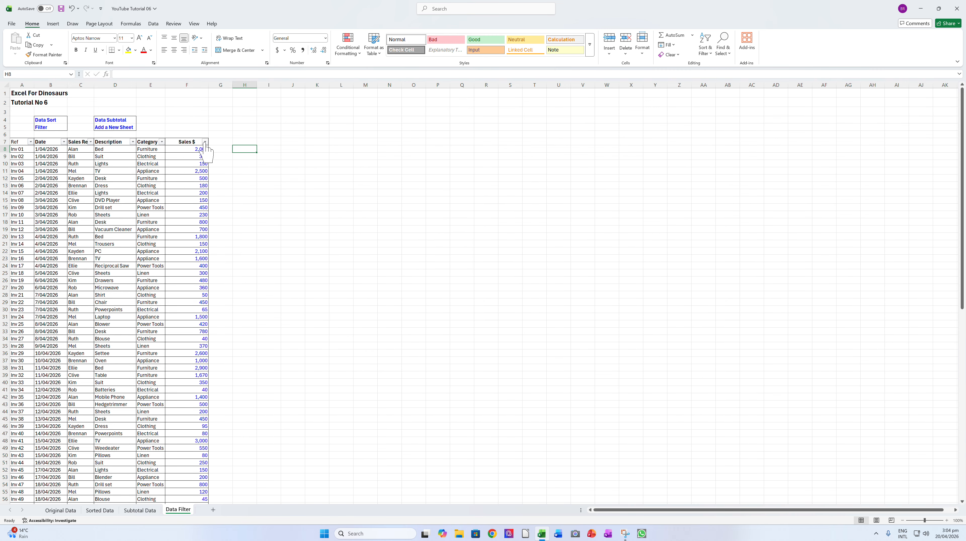
- Filter the Category column to show only Linen
{"action": "left_click", "coordinate": [162, 142]}
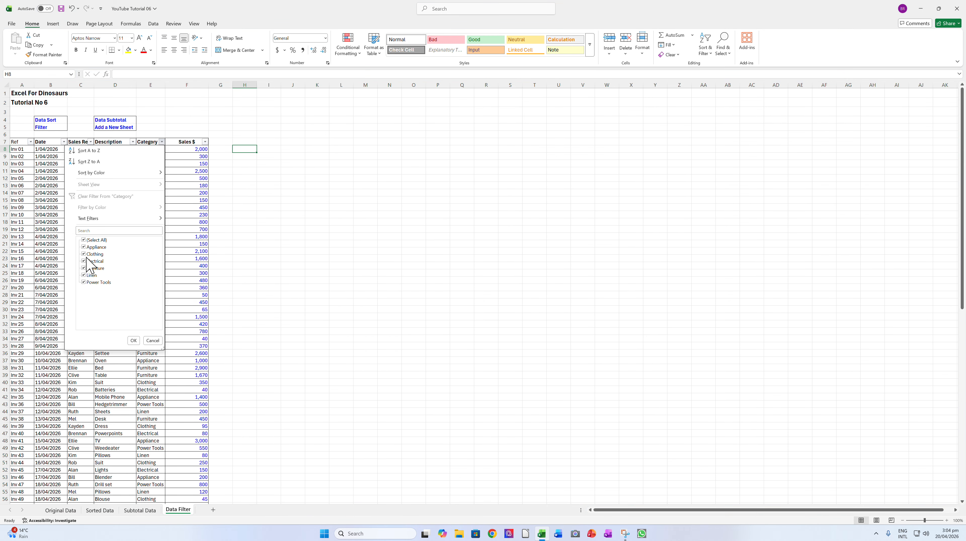
{"action": "left_click", "coordinate": [84, 240]}
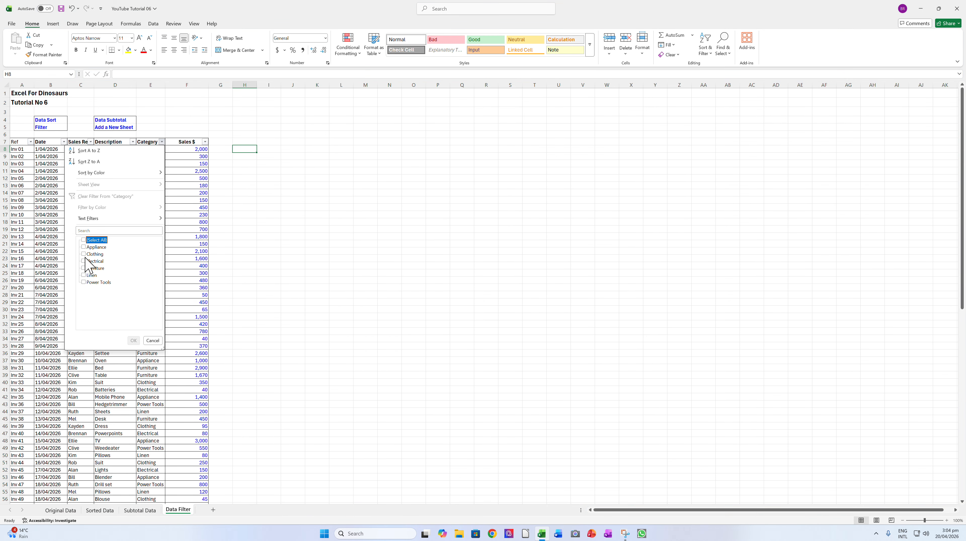
{"action": "left_click", "coordinate": [84, 240]}
{"action": "left_click", "coordinate": [84, 240]}
{"action": "left_click", "coordinate": [84, 275]}
{"action": "left_click", "coordinate": [133, 340]}
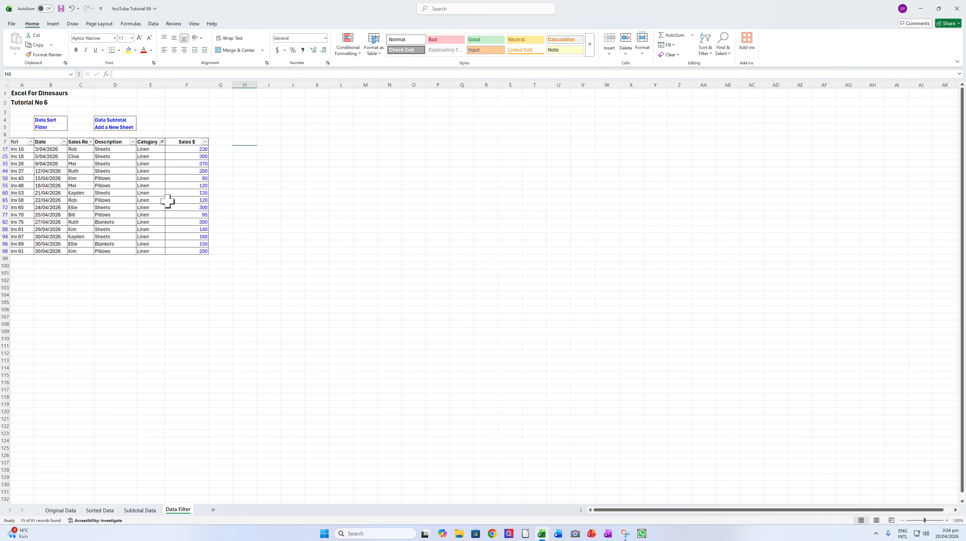
- Narrow the Linen rows further to only the fourth representative listed in the Sales Rep filter
{"action": "left_click", "coordinate": [91, 141]}
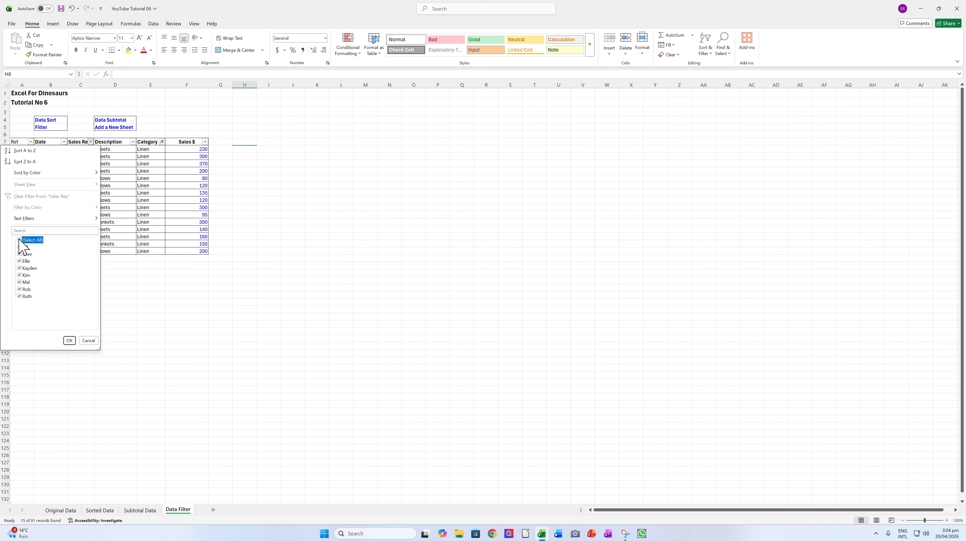
{"action": "left_click", "coordinate": [19, 240]}
{"action": "left_click", "coordinate": [20, 268]}
{"action": "left_click", "coordinate": [69, 340]}
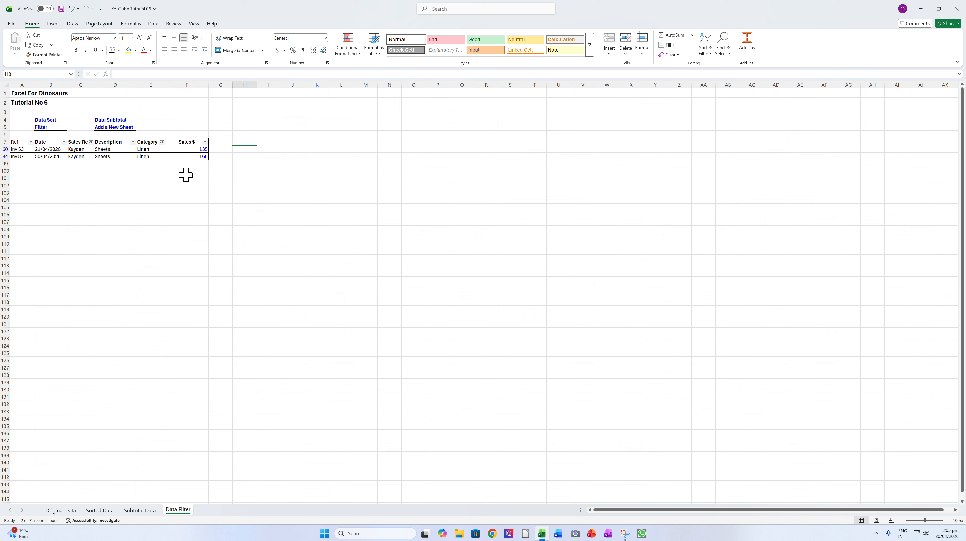
- Reset the Sales Rep and Category filters so that all values are selected again in both columns
{"action": "left_click", "coordinate": [91, 142]}
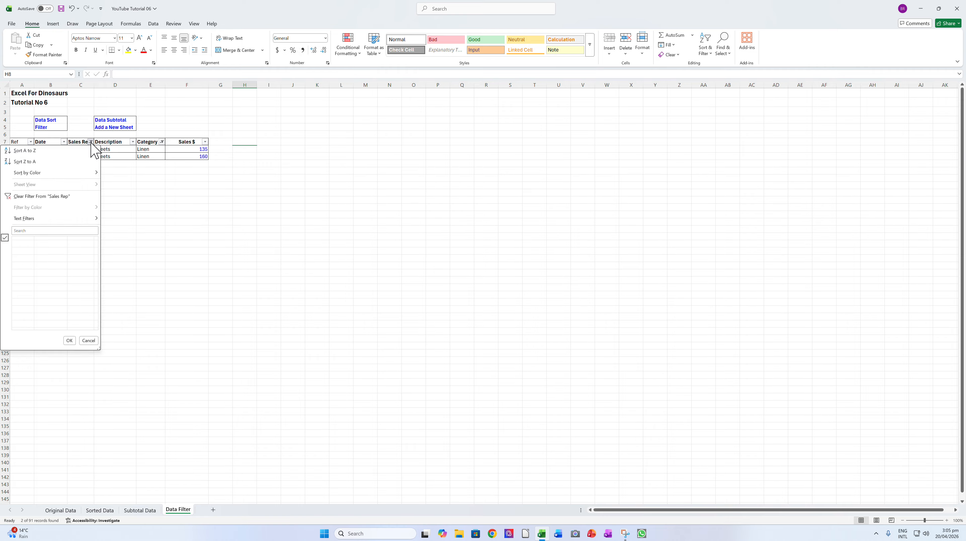
{"action": "left_click", "coordinate": [21, 240]}
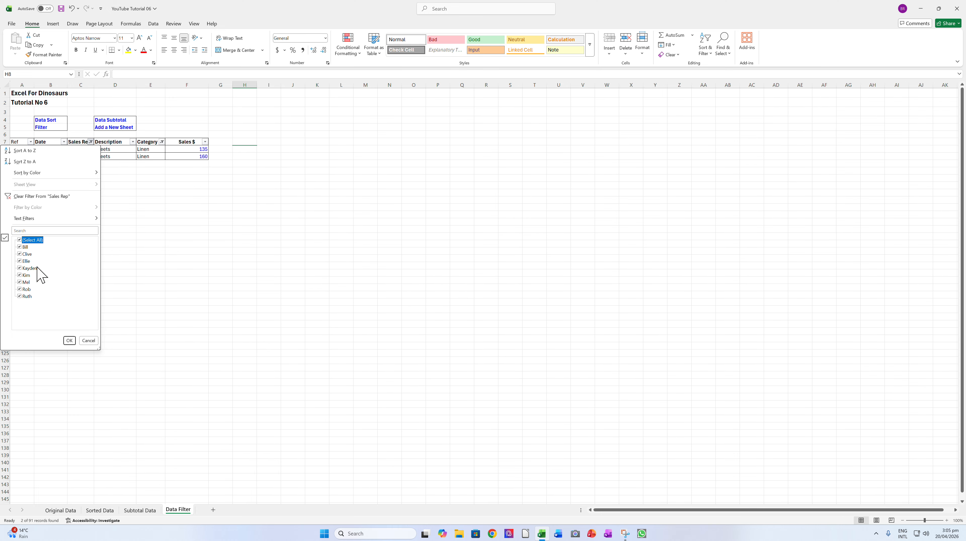
{"action": "left_click", "coordinate": [69, 340]}
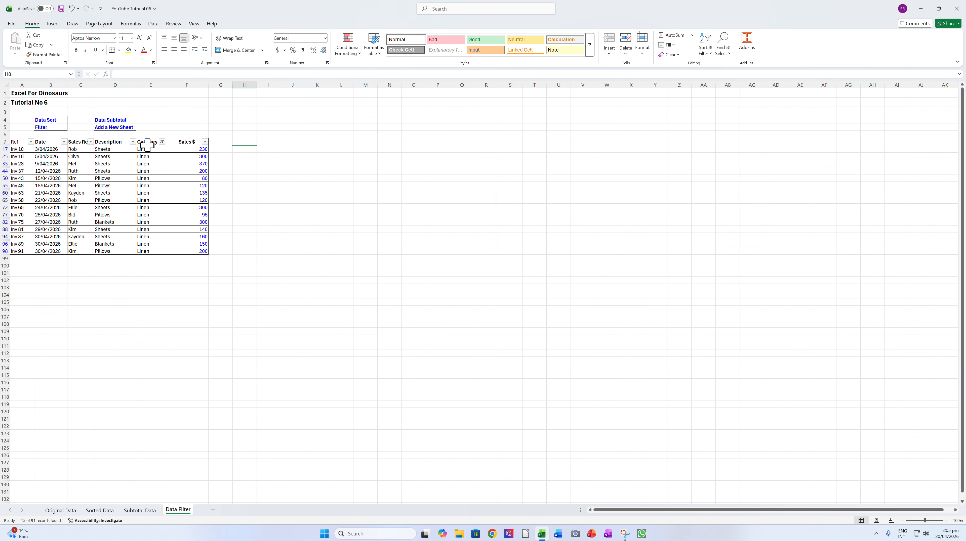
{"action": "left_click", "coordinate": [161, 141]}
{"action": "left_click", "coordinate": [96, 240]}
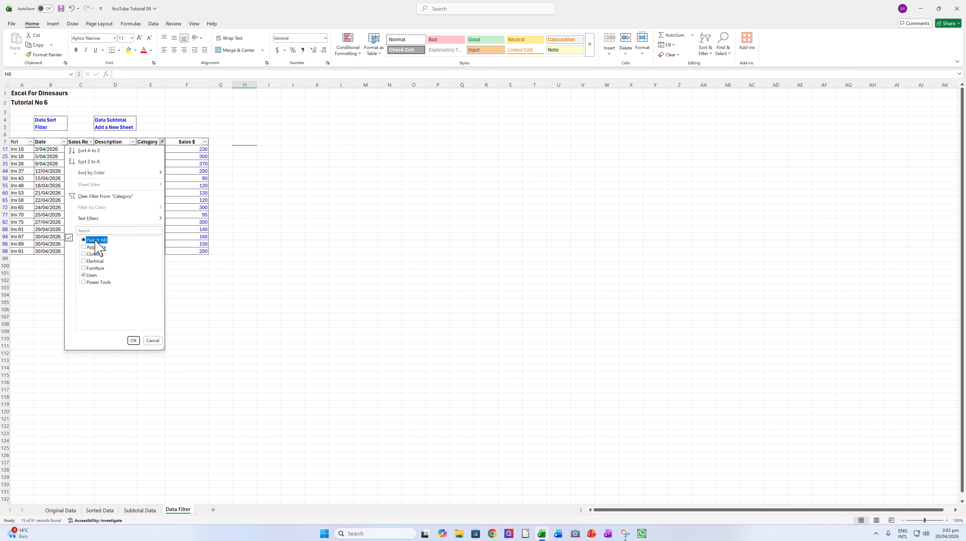
{"action": "left_click", "coordinate": [134, 340]}
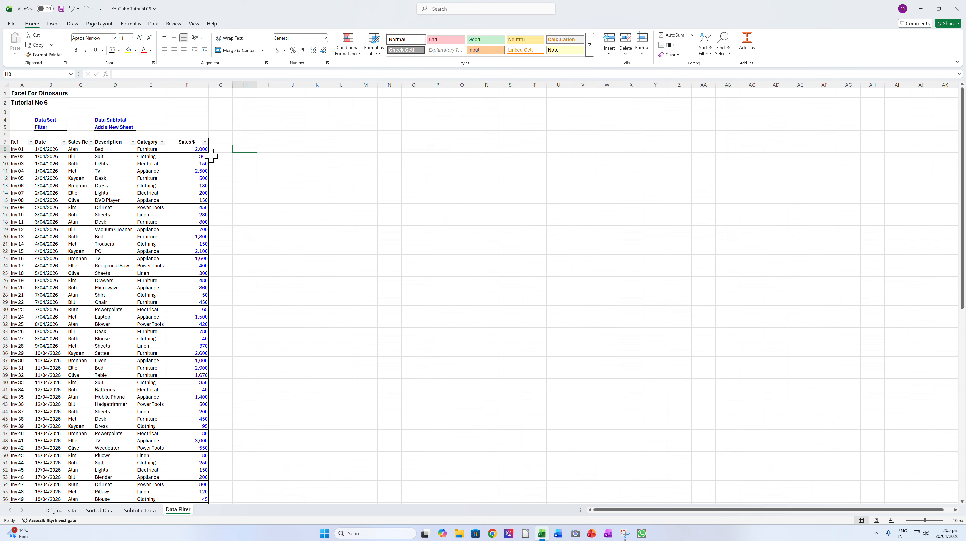
- Filter the Sales $ column to show only amounts greater than 1000
{"action": "left_click", "coordinate": [205, 142]}
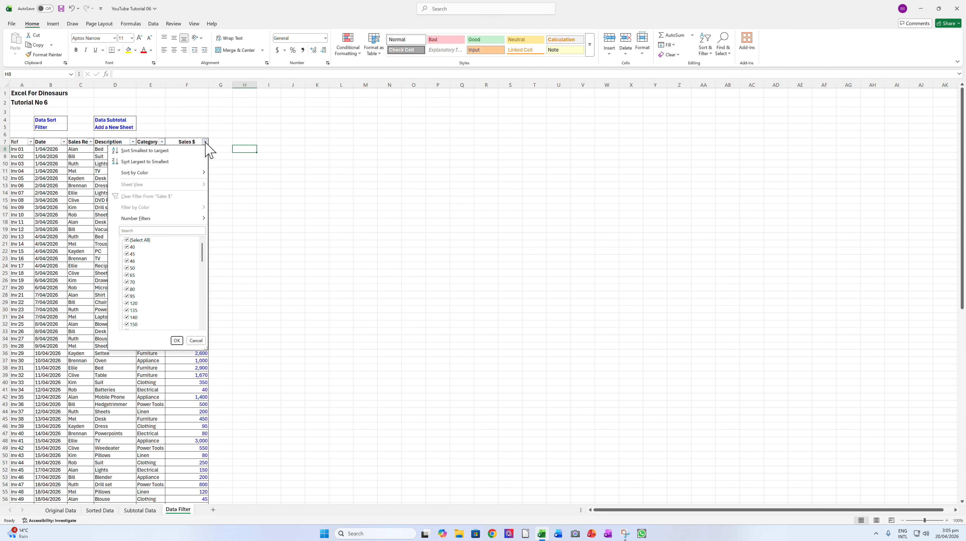
{"action": "mouse_move", "coordinate": [184, 217]}
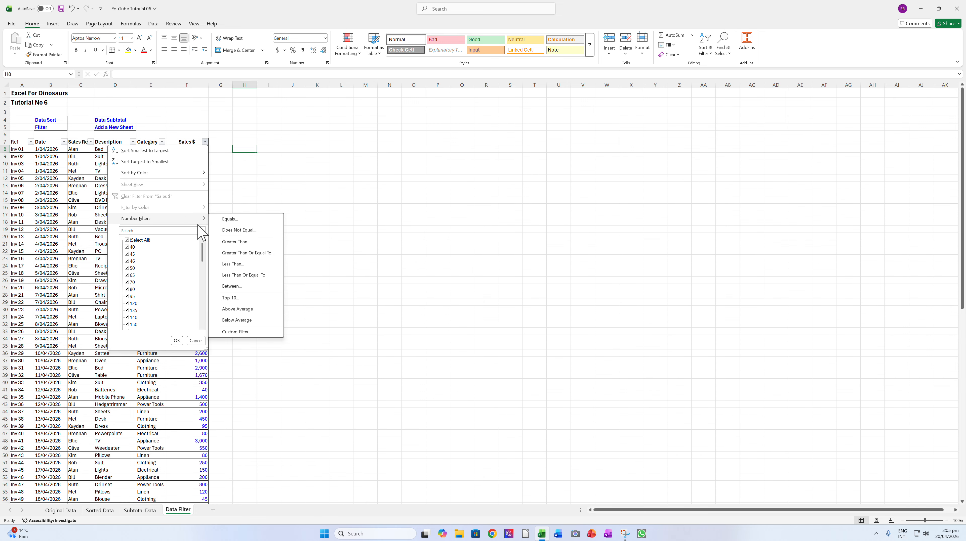
{"action": "left_click", "coordinate": [247, 241]}
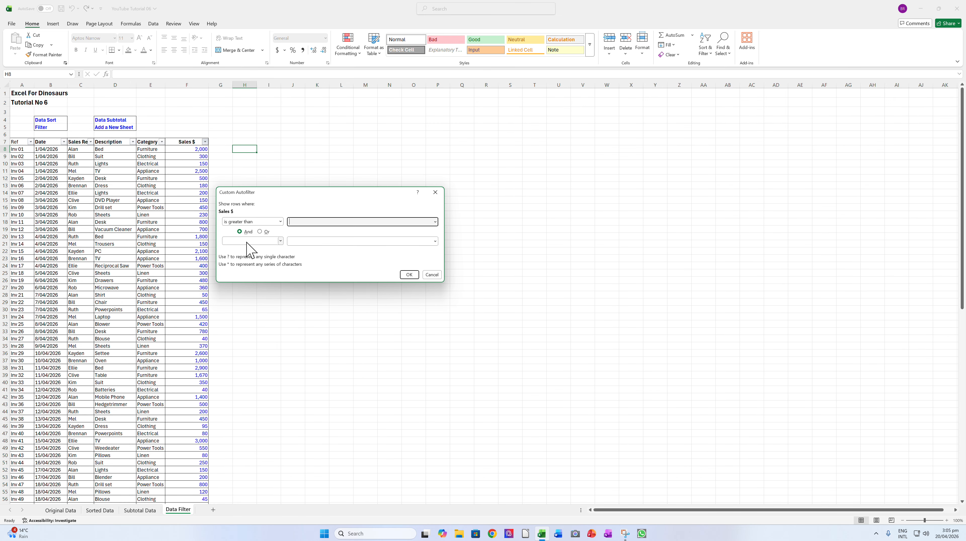
{"action": "type", "text": "1000"}
{"action": "left_click", "coordinate": [409, 274]}
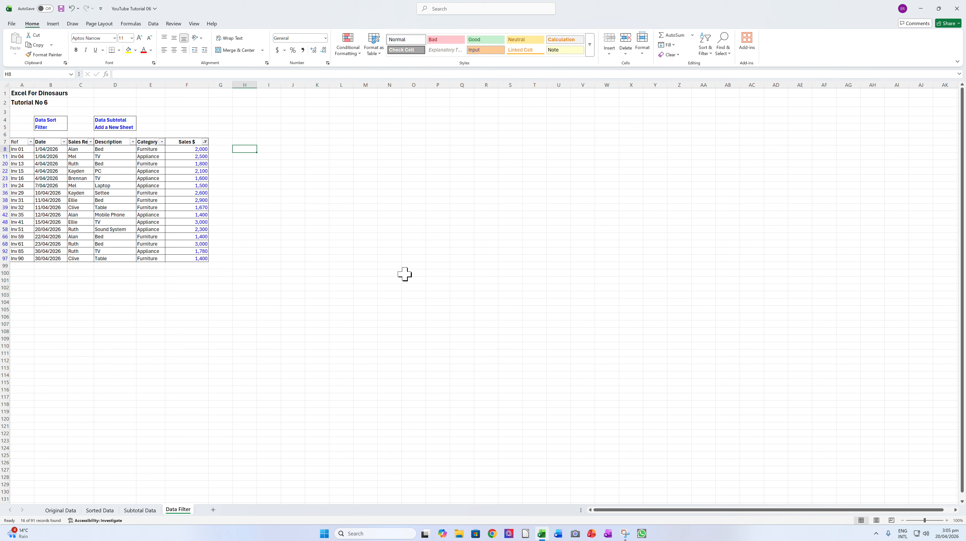
- Reselect all values in the Sales $ filter to show every record again
{"action": "left_click", "coordinate": [205, 142]}
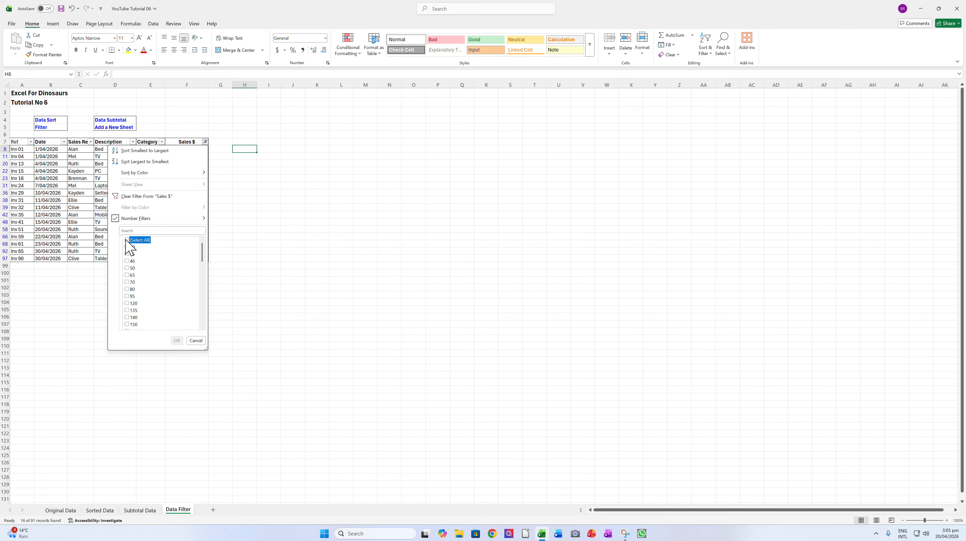
{"action": "left_click", "coordinate": [127, 240]}
{"action": "left_click", "coordinate": [177, 340]}
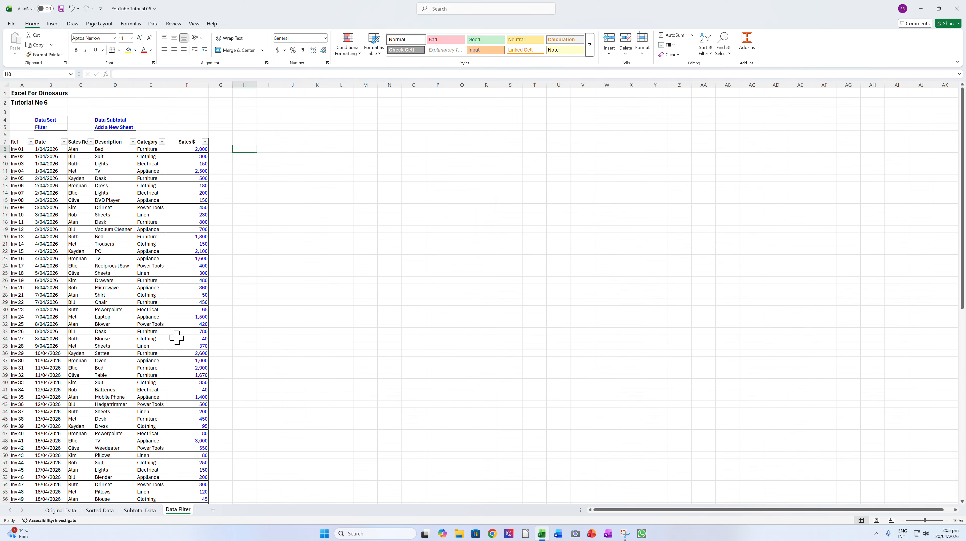
{"action": "left_click", "coordinate": [205, 142]}
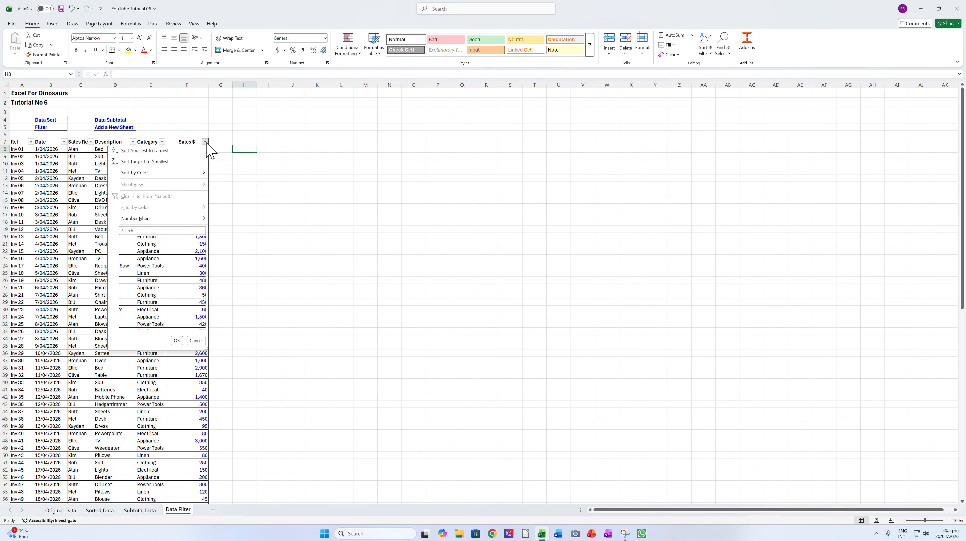
{"action": "mouse_move", "coordinate": [185, 217]}
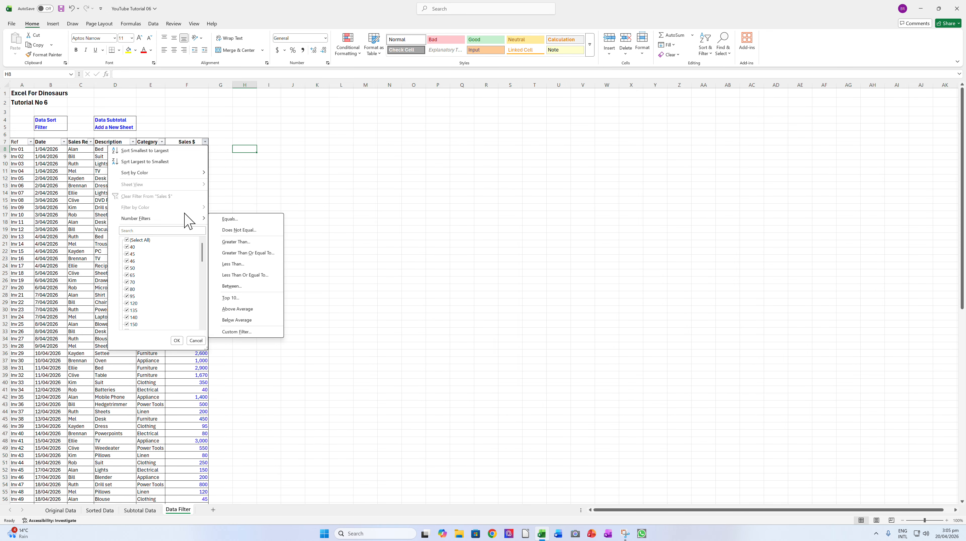
{"action": "left_click", "coordinate": [234, 160]}
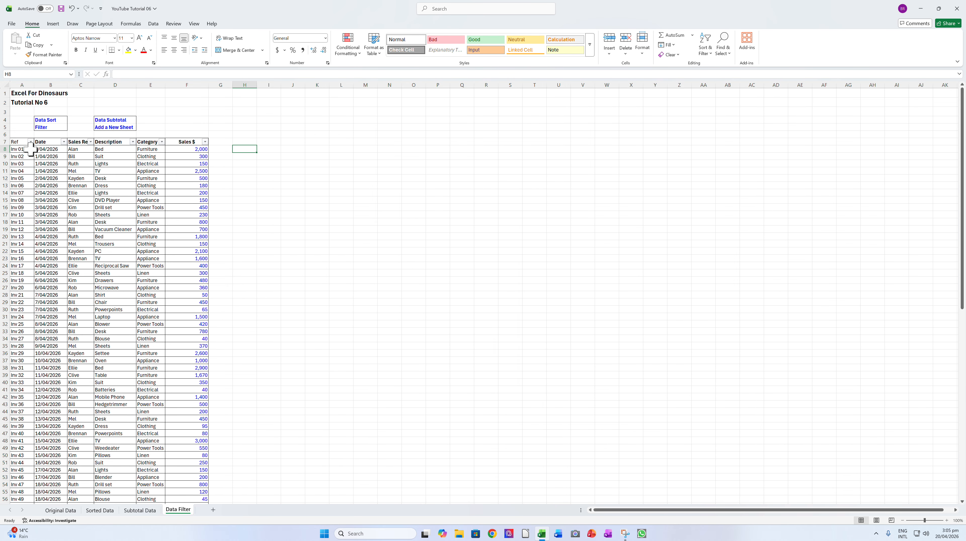
- Fill the record in cells A19:F19 with yellow
{"action": "left_click", "coordinate": [7, 229]}
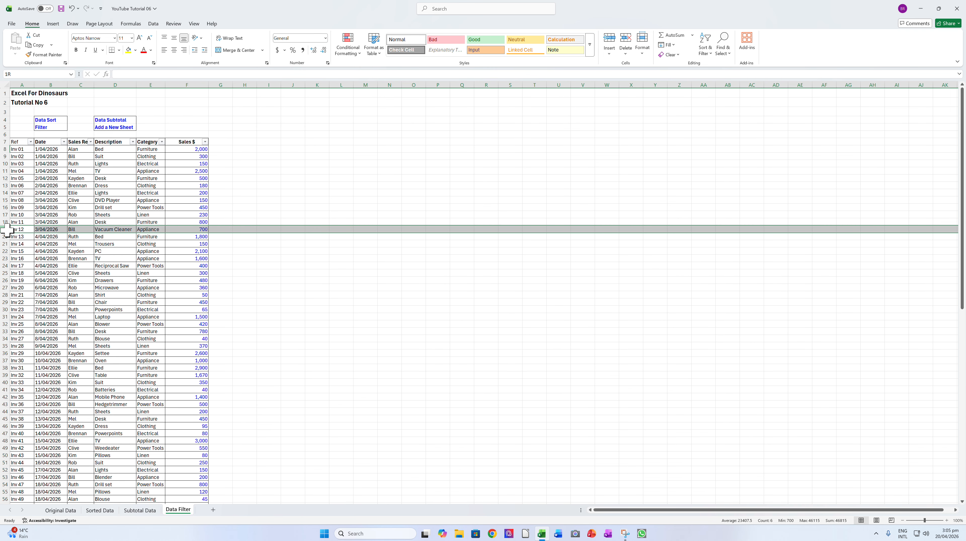
{"action": "left_click", "coordinate": [225, 163]}
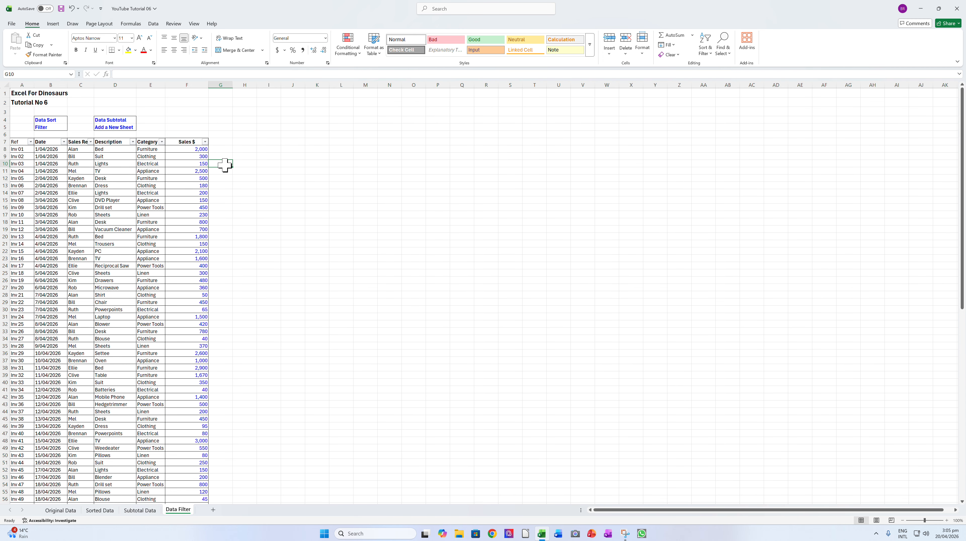
{"action": "left_click_drag", "start_coordinate": [19, 229], "coordinate": [176, 228]}
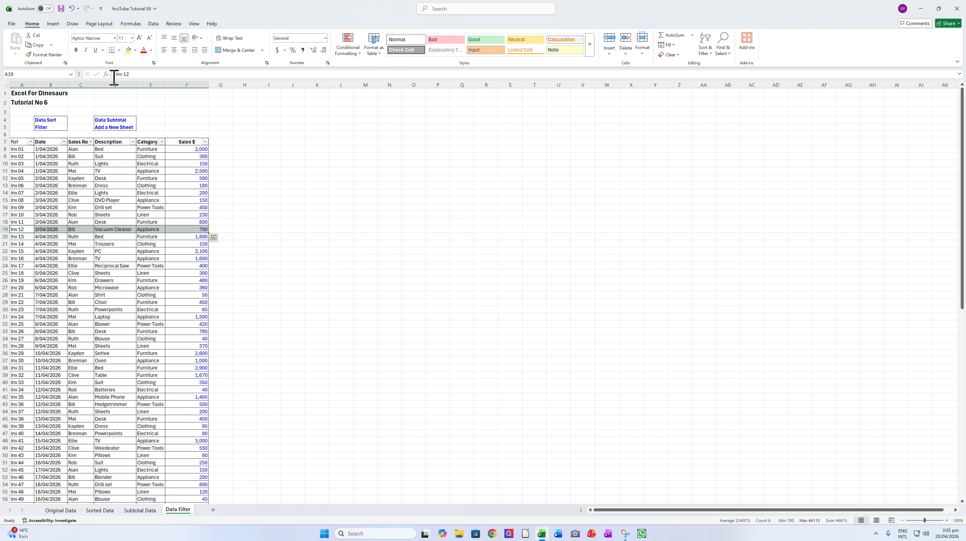
{"action": "left_click", "coordinate": [128, 50]}
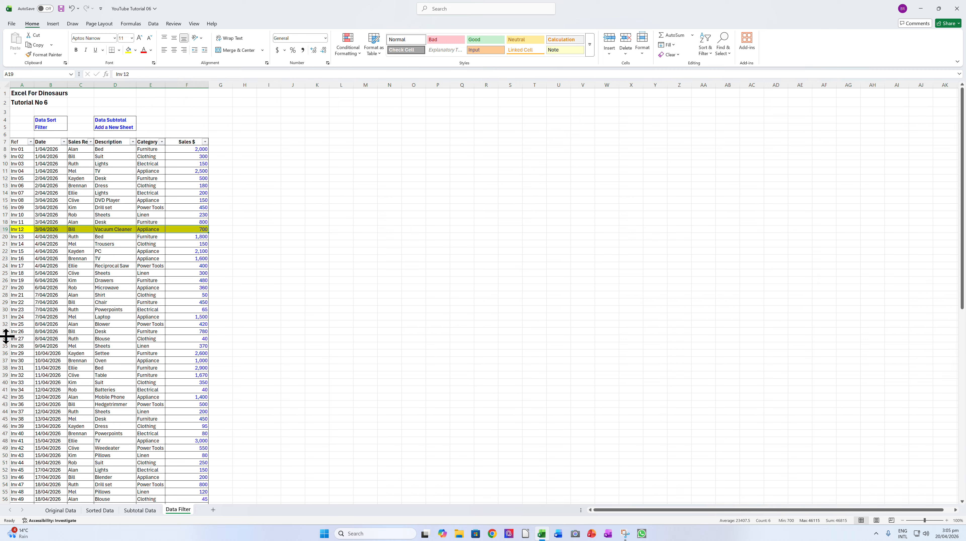
- Fill the Inv 25 record in cells A32:F32 with yellow
{"action": "left_click_drag", "start_coordinate": [15, 324], "coordinate": [200, 324]}
{"action": "right_click", "coordinate": [200, 324]}
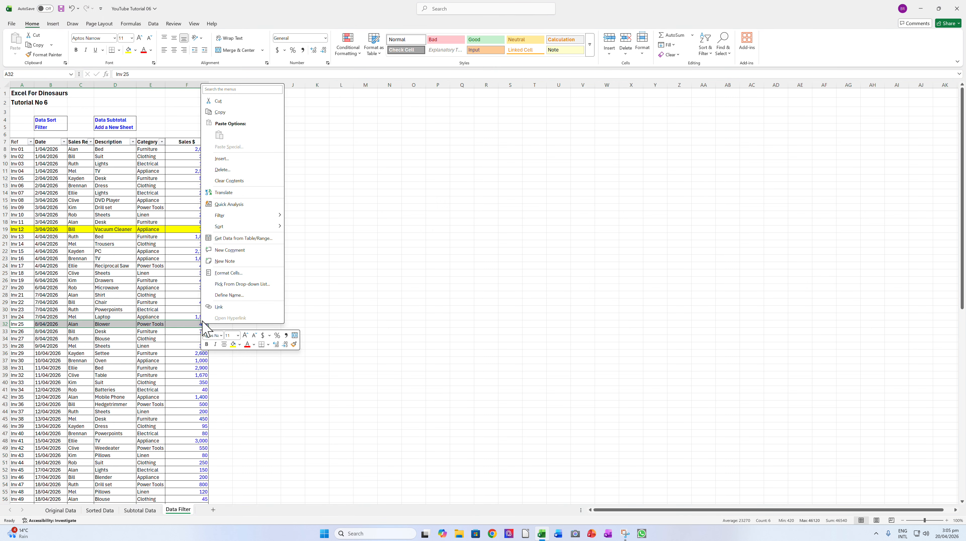
{"action": "left_click", "coordinate": [229, 274]}
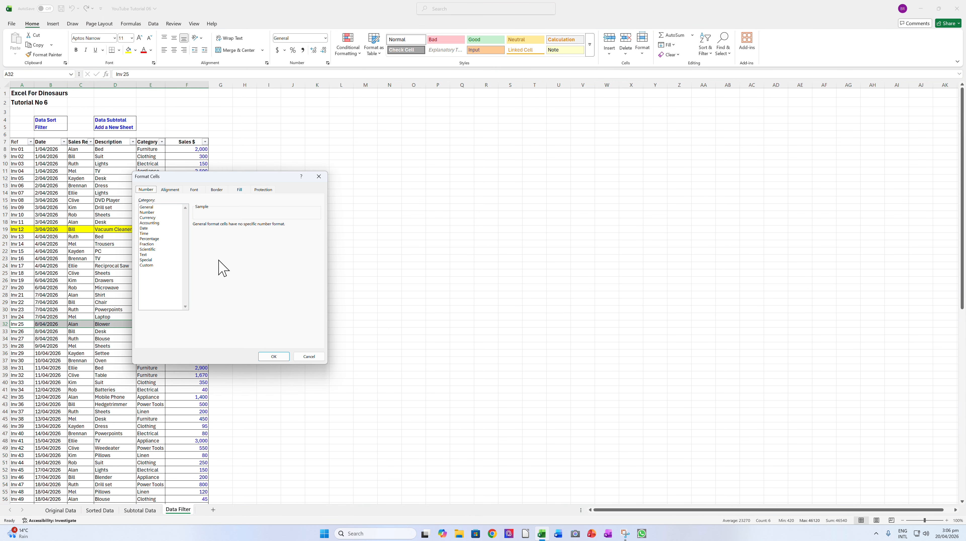
{"action": "left_click", "coordinate": [238, 189]}
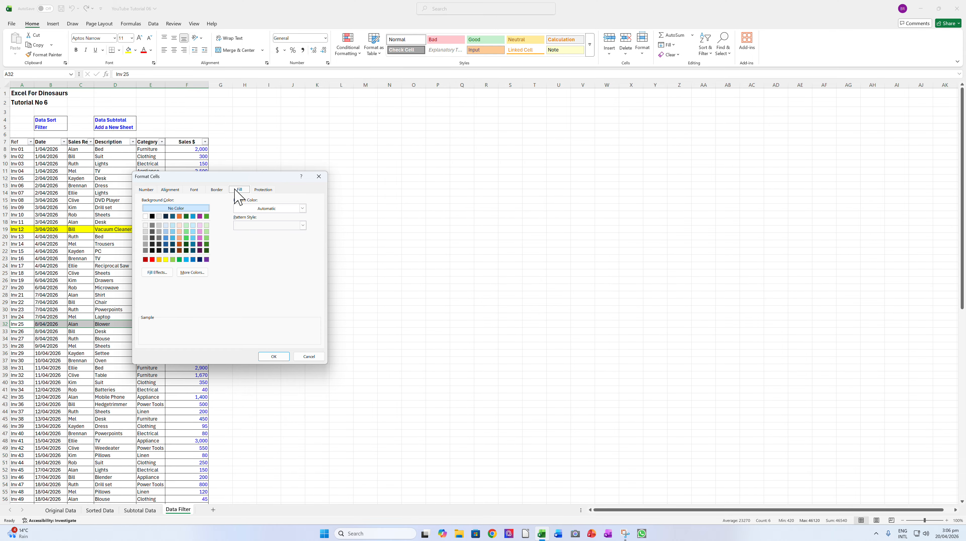
{"action": "left_click", "coordinate": [166, 259]}
{"action": "left_click", "coordinate": [273, 357]}
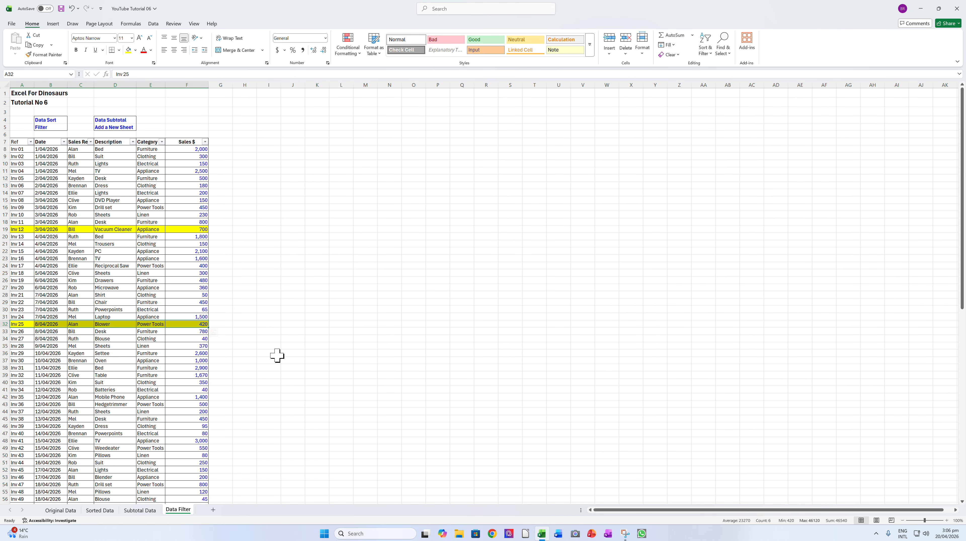
- Fill the Inv 46 record in cells A53:F53 with the same yellow
{"action": "scroll", "coordinate": [276, 356], "scroll_direction": "down", "scroll_amount": 6}
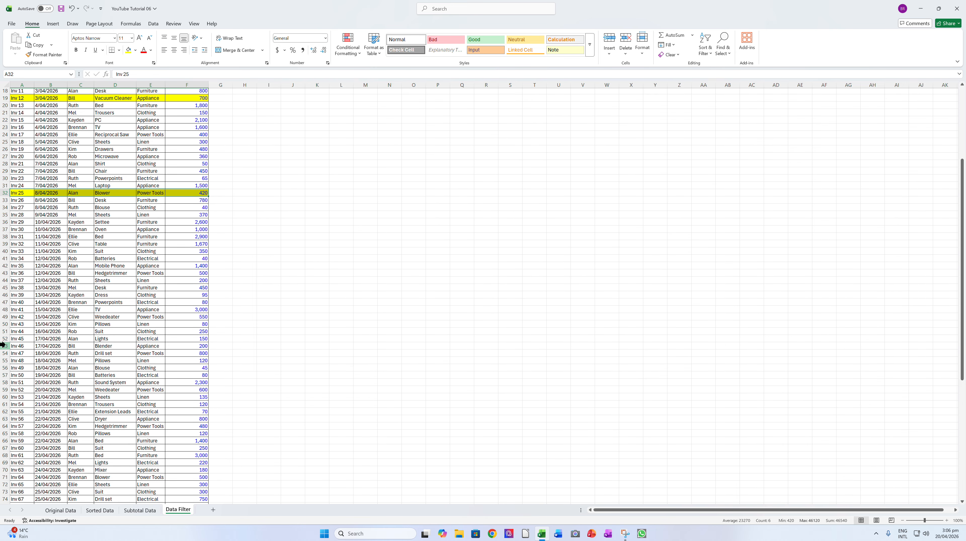
{"action": "left_click_drag", "start_coordinate": [14, 345], "coordinate": [198, 345]}
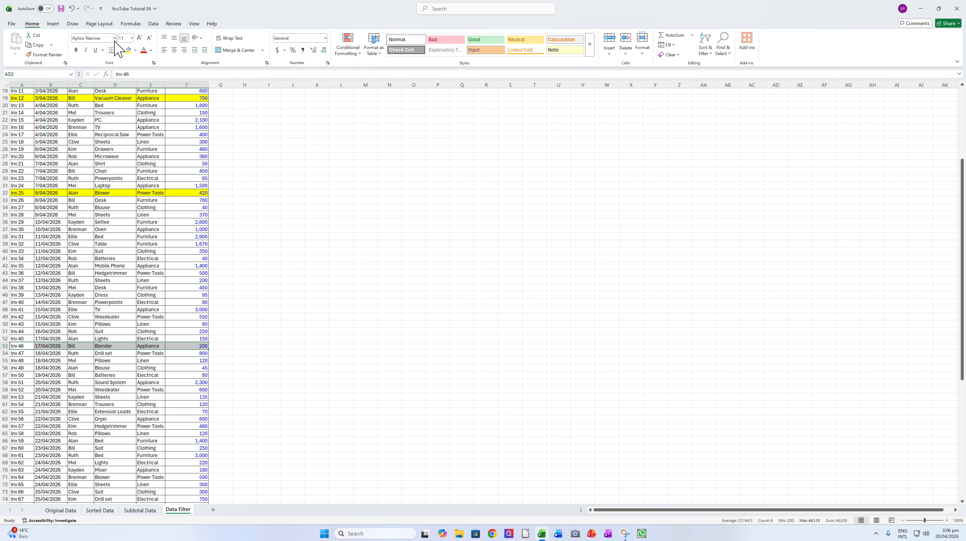
{"action": "left_click", "coordinate": [128, 50]}
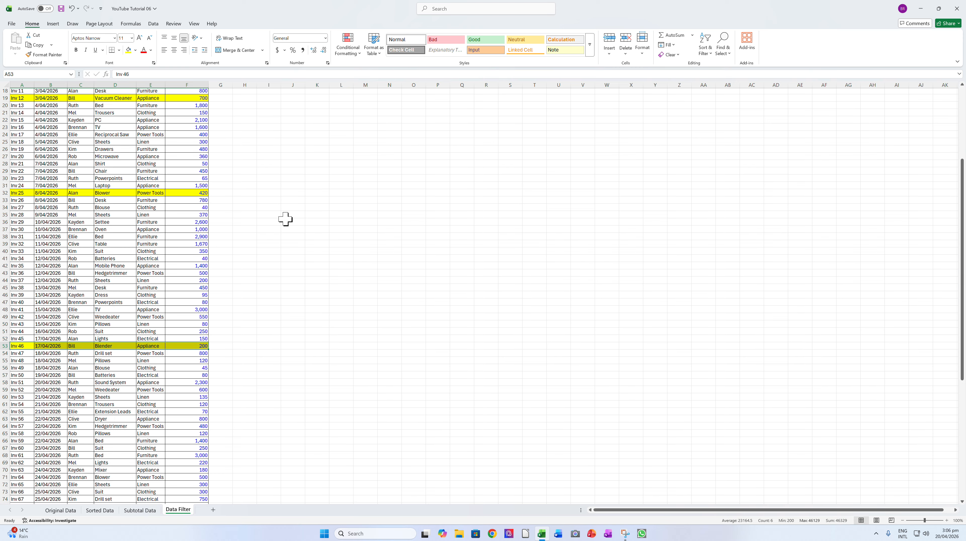
- Filter the Sales $ column by cell color to show only the yellow records
{"action": "scroll", "coordinate": [284, 219], "scroll_direction": "up", "scroll_amount": 6}
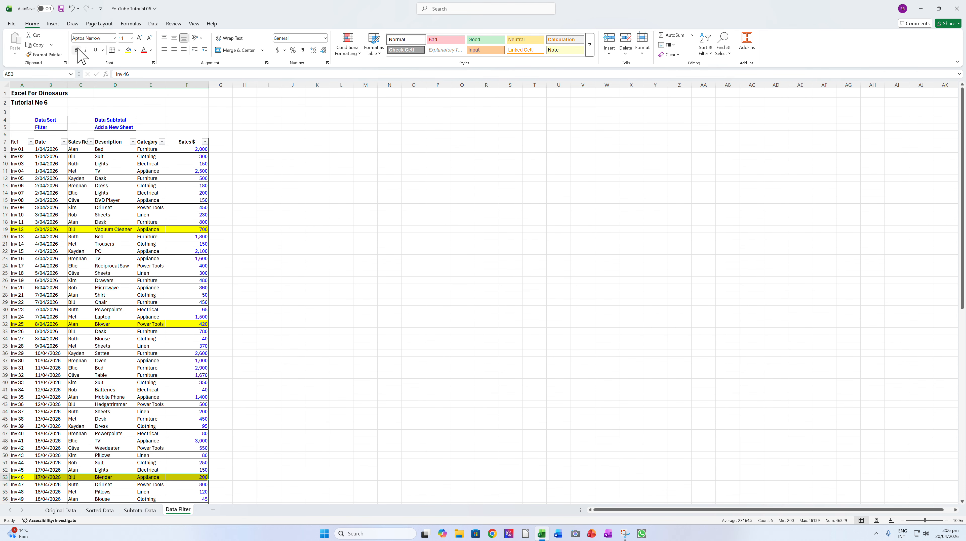
{"action": "left_click", "coordinate": [205, 143]}
{"action": "mouse_move", "coordinate": [182, 208]}
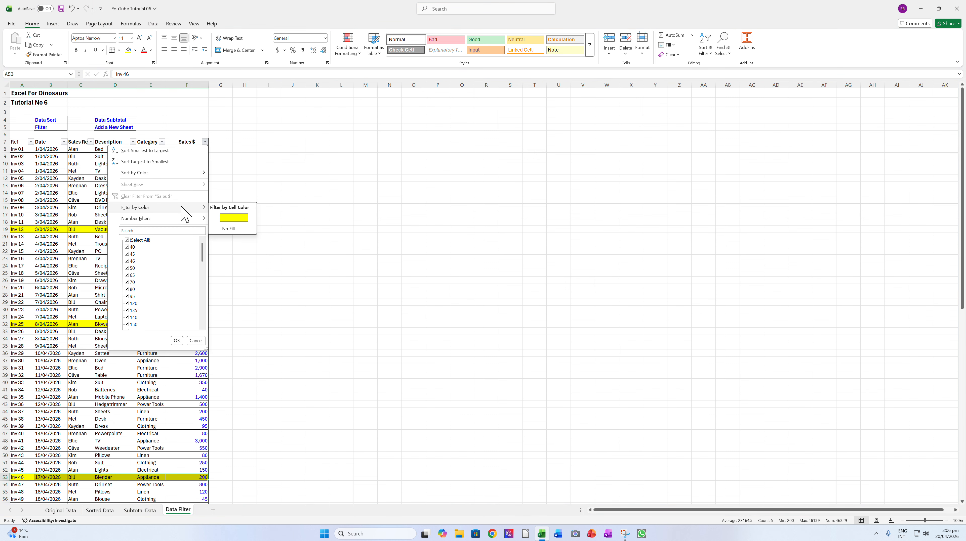
{"action": "left_click", "coordinate": [231, 218]}
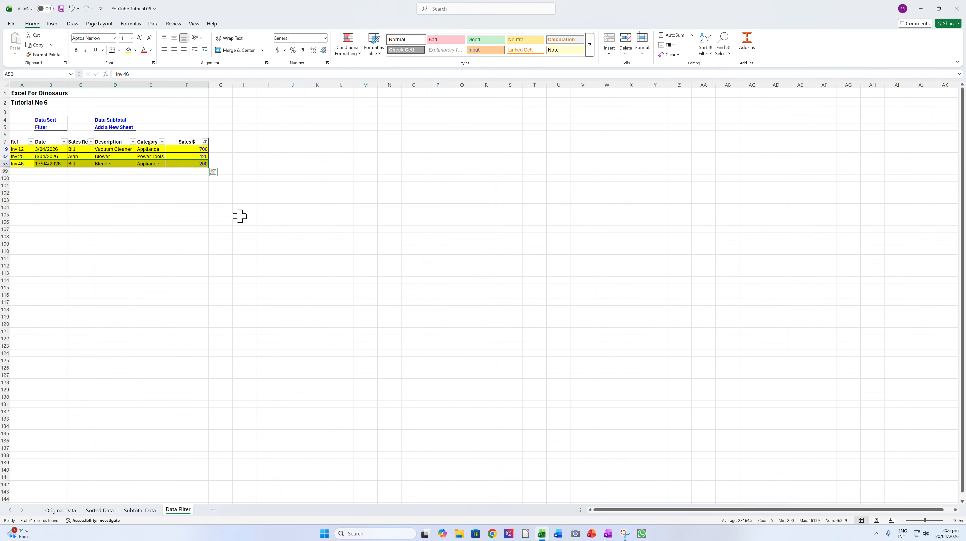
- Remove the color filter from the Sales $ column by selecting all of its values again
{"action": "left_click", "coordinate": [205, 142]}
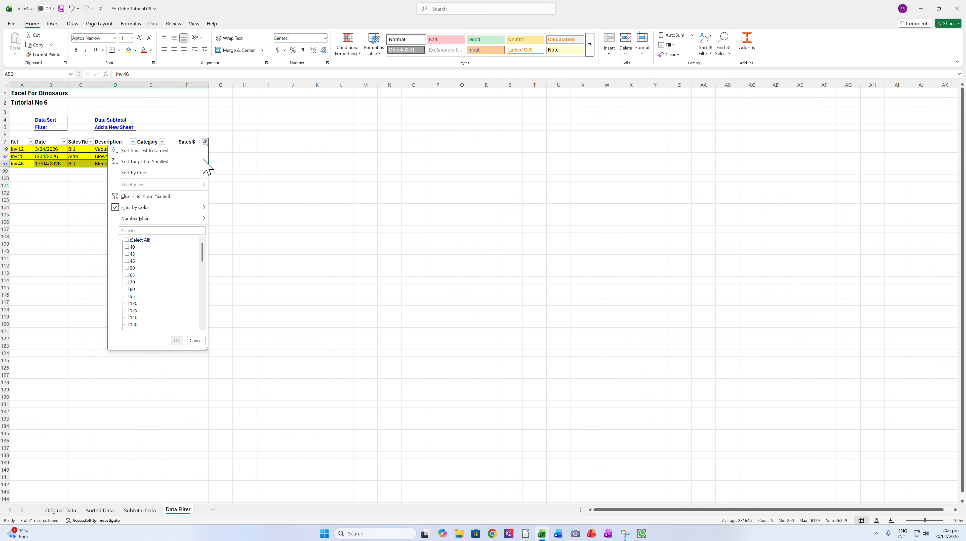
{"action": "mouse_move", "coordinate": [155, 208]}
{"action": "left_click", "coordinate": [137, 240]}
{"action": "left_click", "coordinate": [176, 341]}
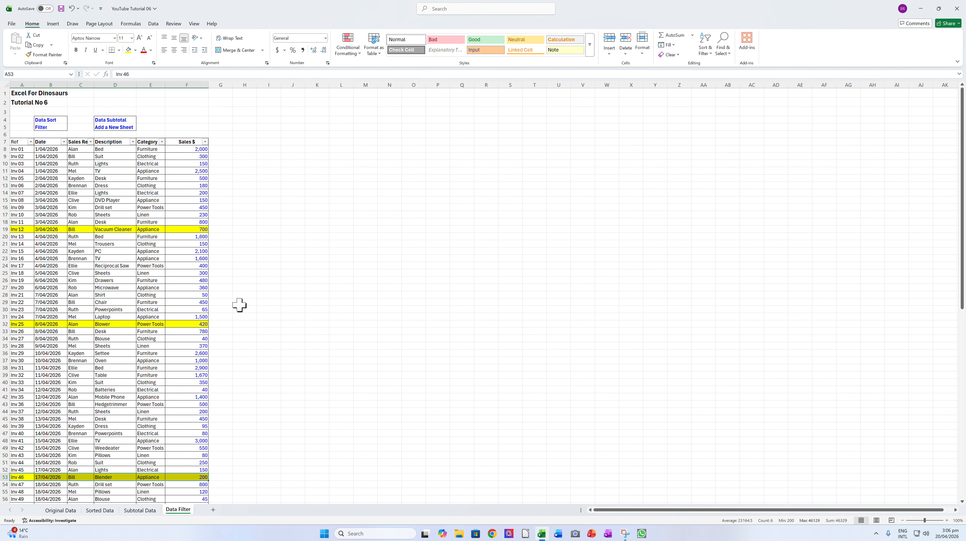